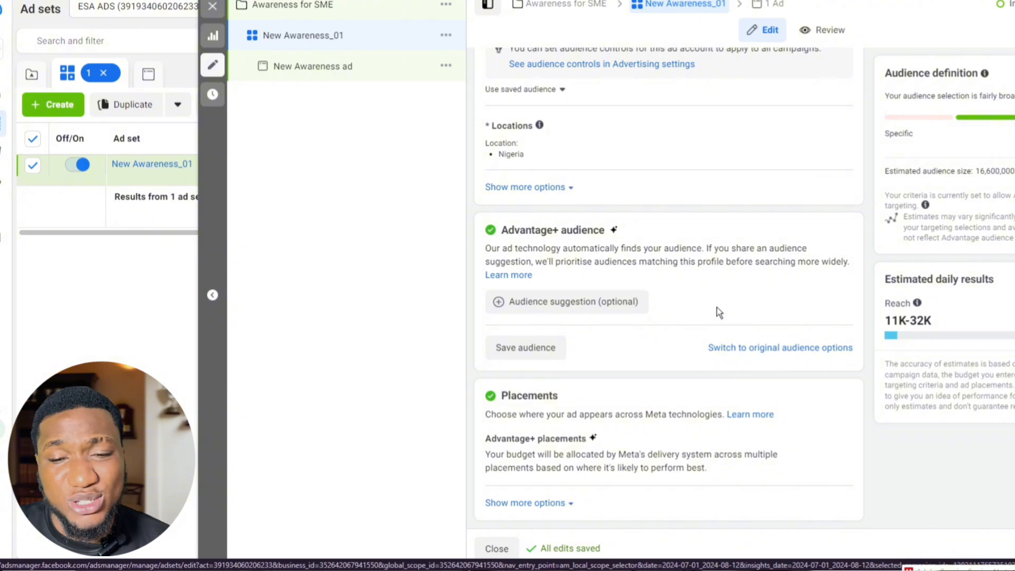
# Step: Expand the optional audience suggestion settings of the Advantage+ audience for the New Awareness_01 ad set
pyautogui.scroll(9, 718, 312)
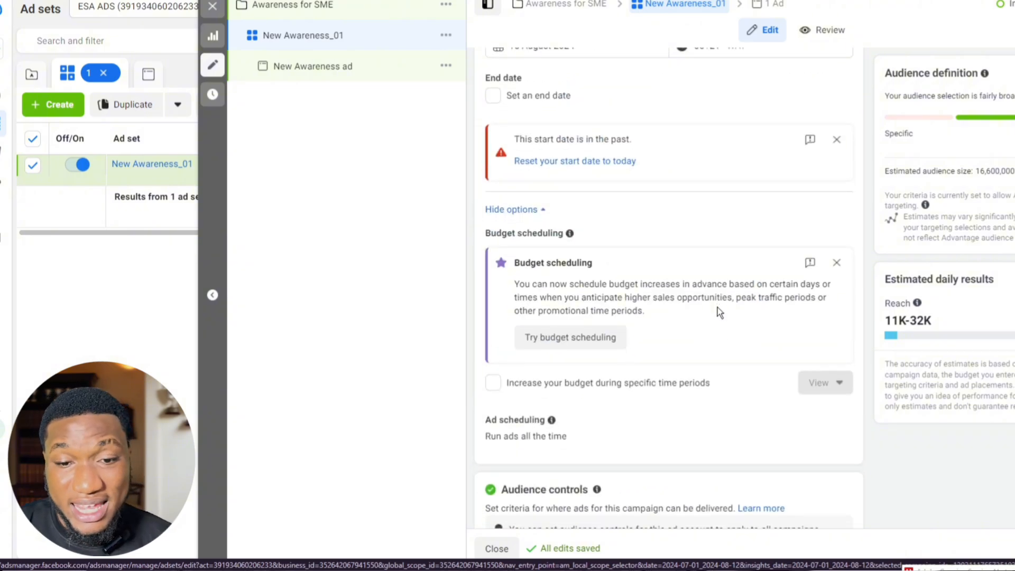
pyautogui.scroll(-6, 718, 312)
pyautogui.scroll(-3, 719, 316)
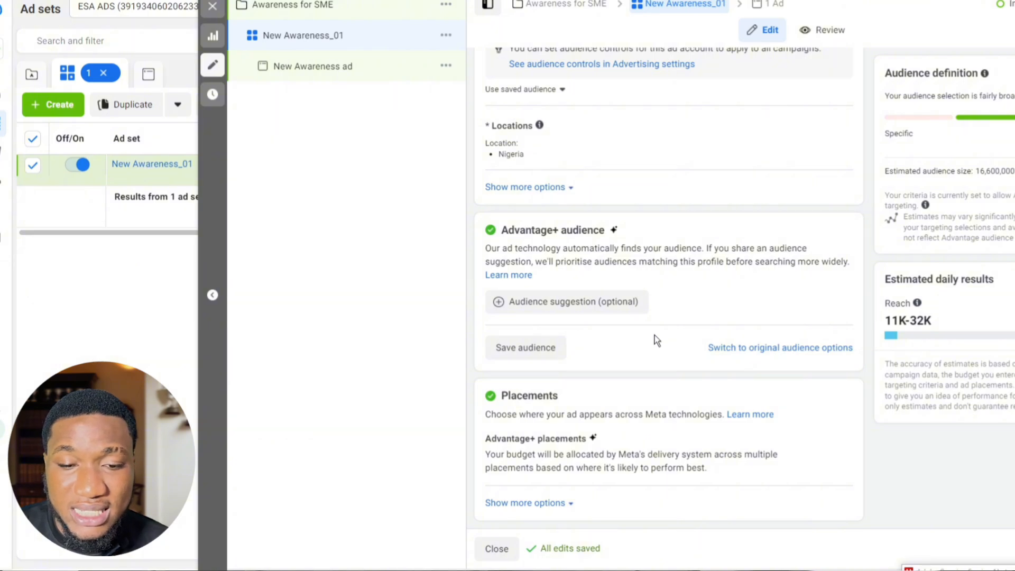
pyautogui.click(613, 314)
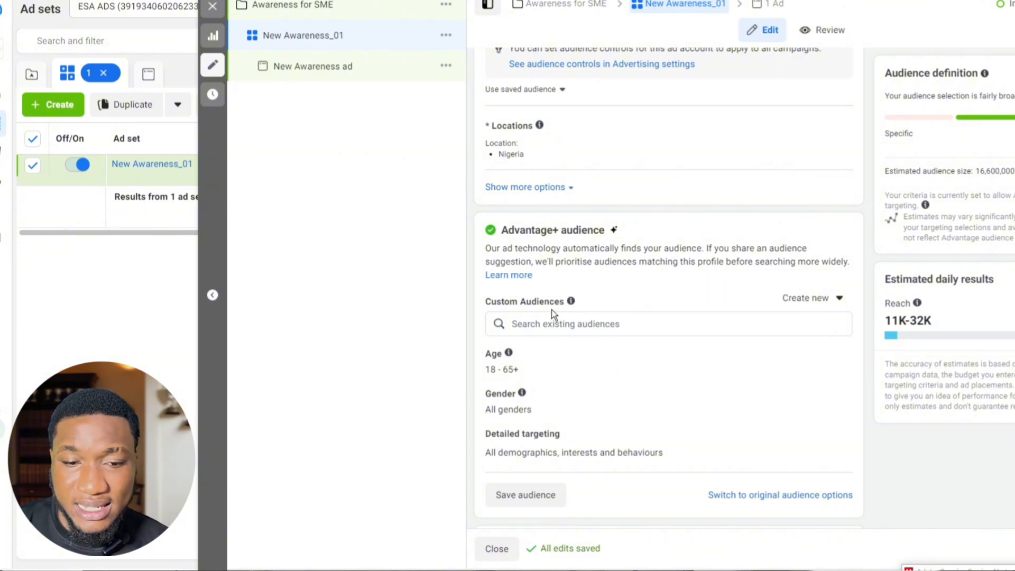
pyautogui.click(562, 323)
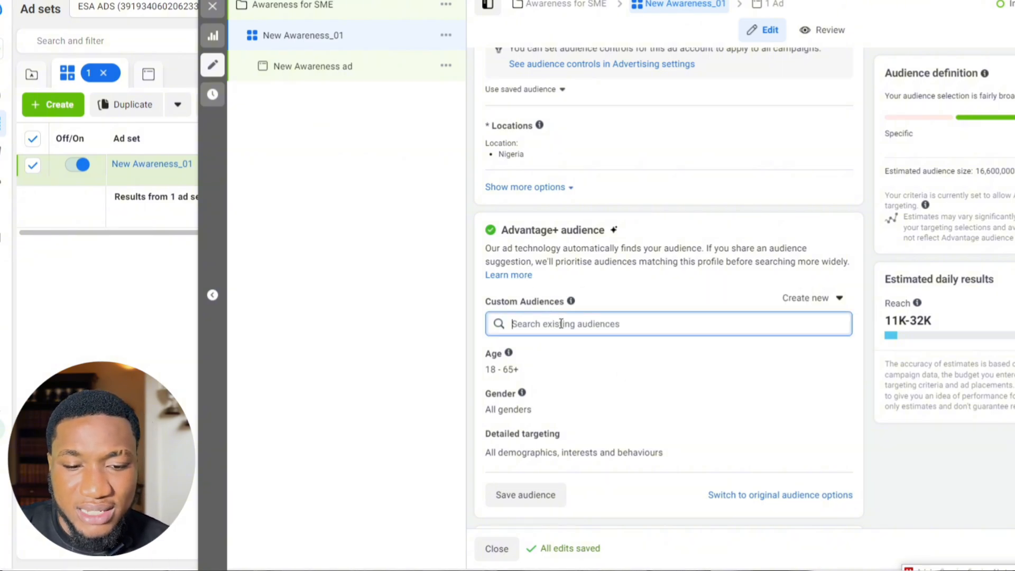
pyautogui.click(643, 302)
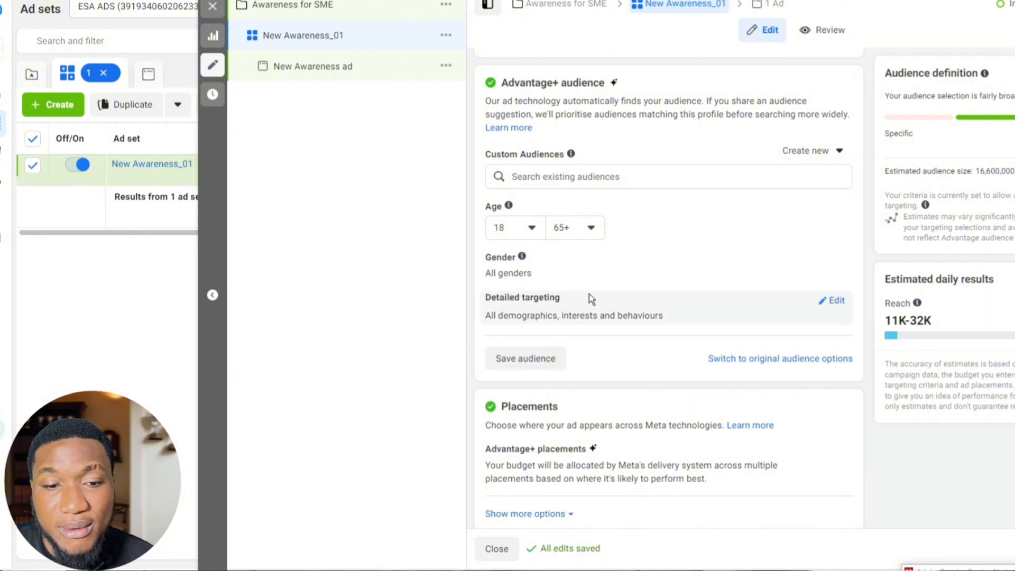
# Step: Set the maximum age of the suggested audience to 55
pyautogui.click(565, 236)
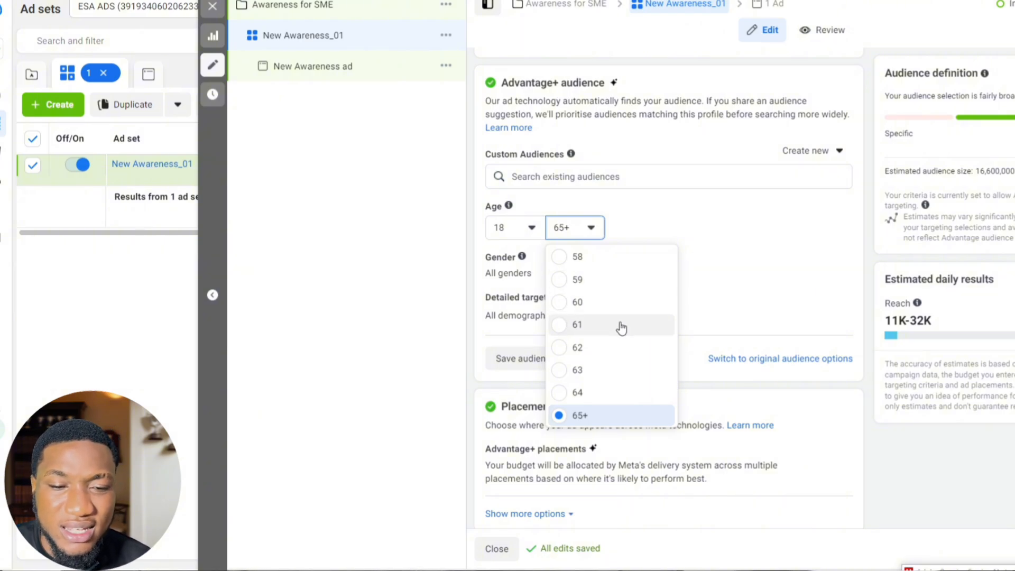
pyautogui.scroll(3, 582, 301)
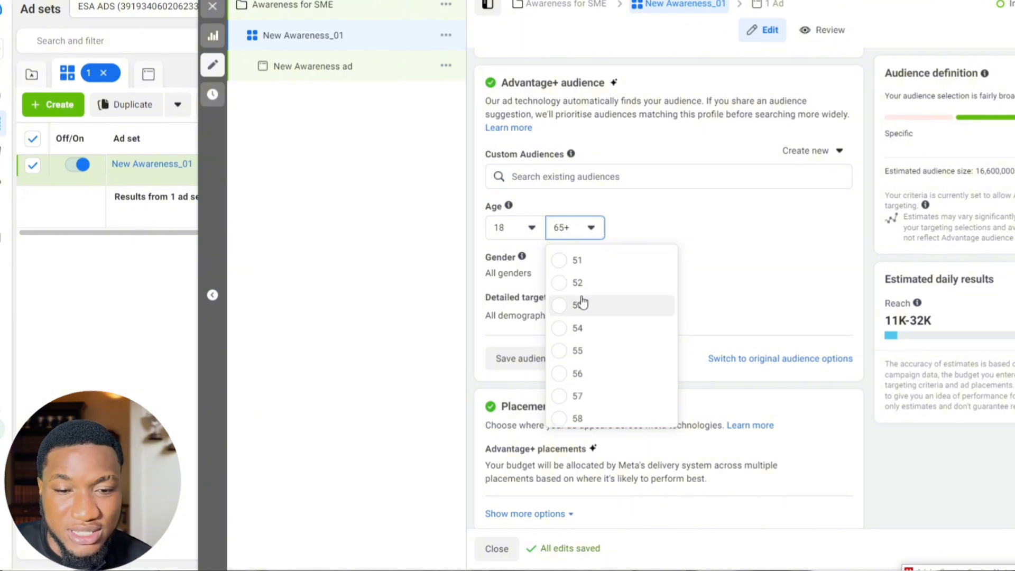
pyautogui.scroll(2, 582, 303)
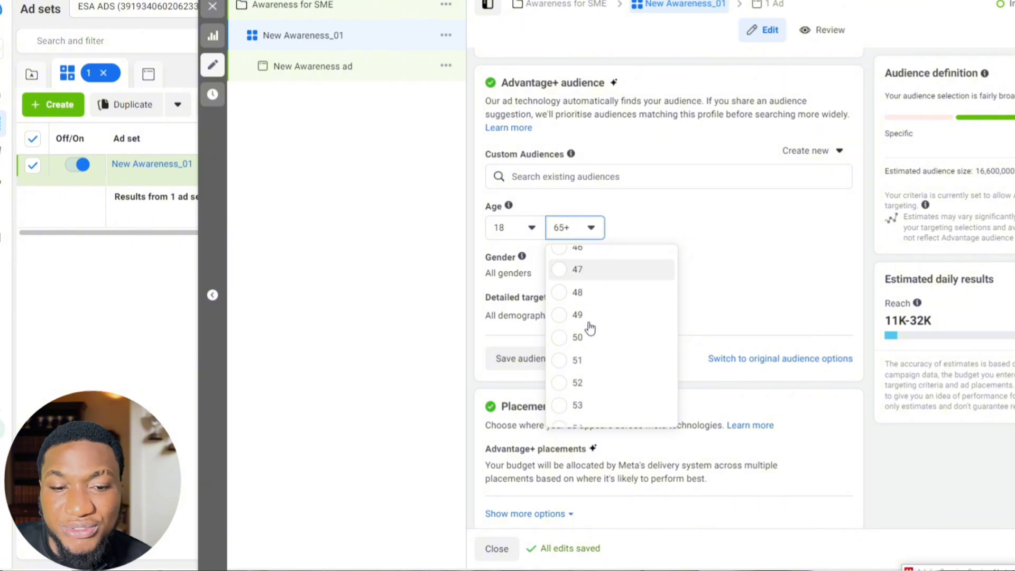
pyautogui.scroll(-2, 590, 327)
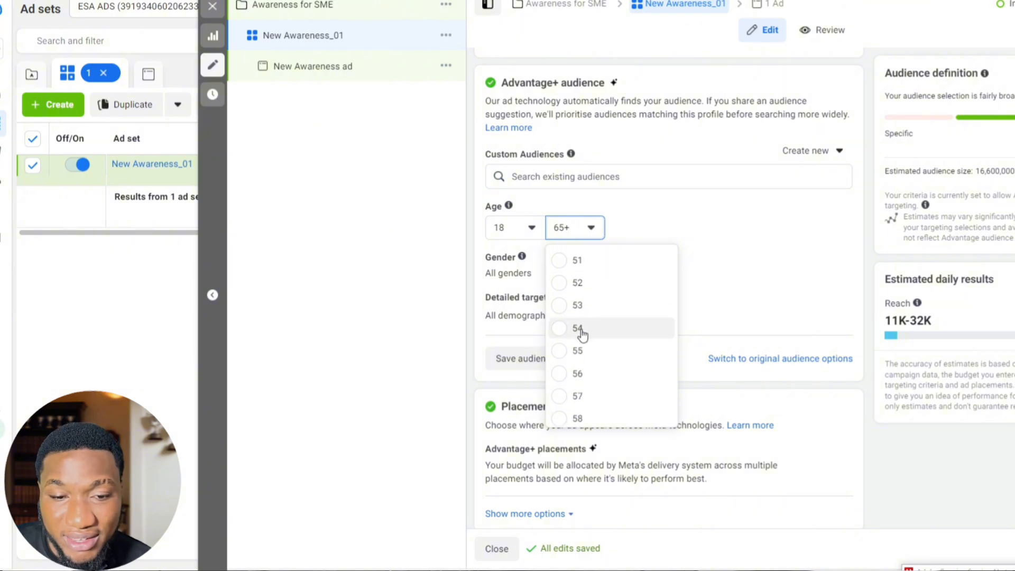
pyautogui.click(567, 355)
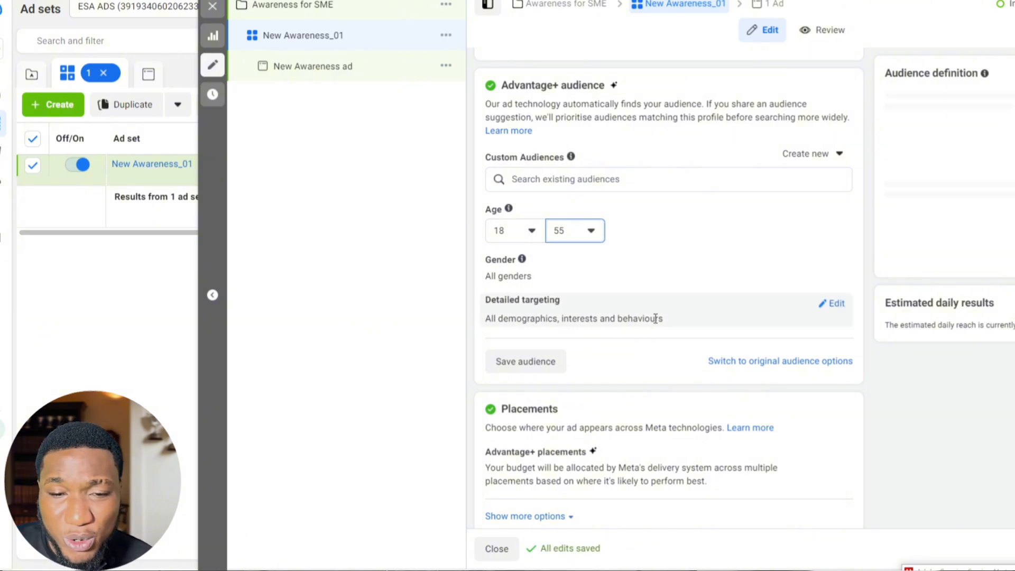
# Step: Add the interests Handbags (accessories), Bag (accessories) and Fashion accessories (accessories) to the audience's detailed targeting
pyautogui.click(829, 310)
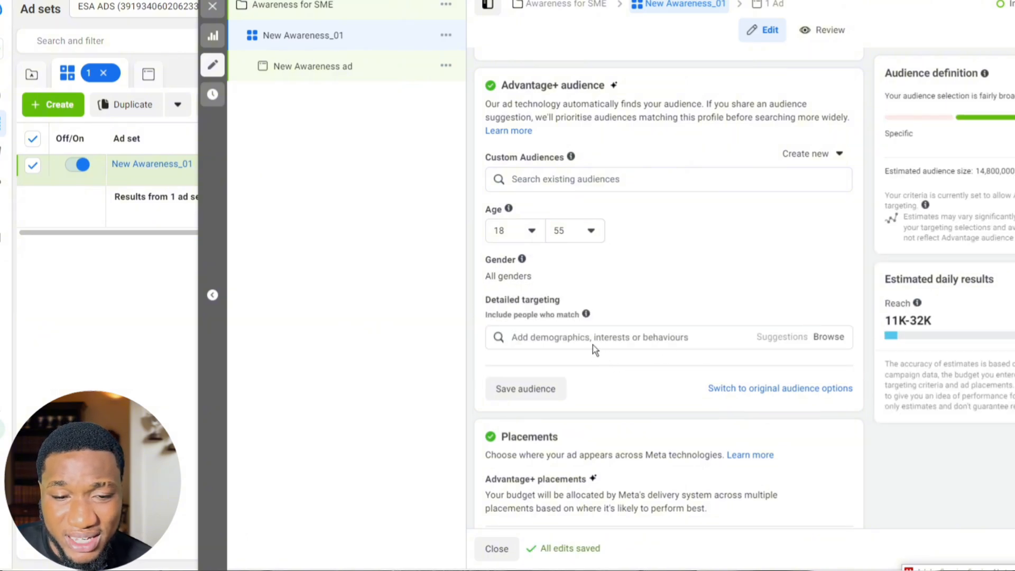
pyautogui.click(592, 339)
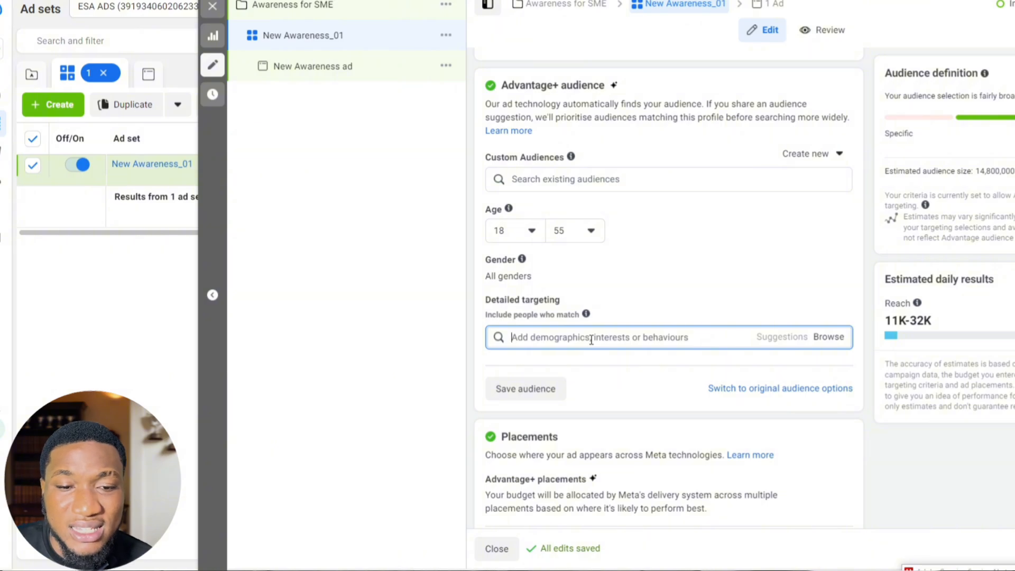
pyautogui.write('H')
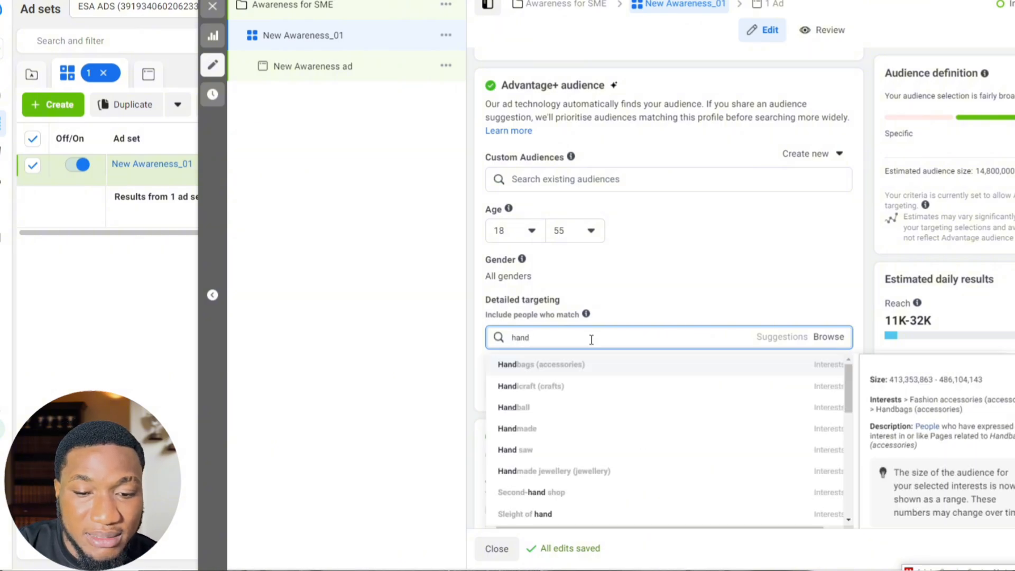
pyautogui.click(585, 370)
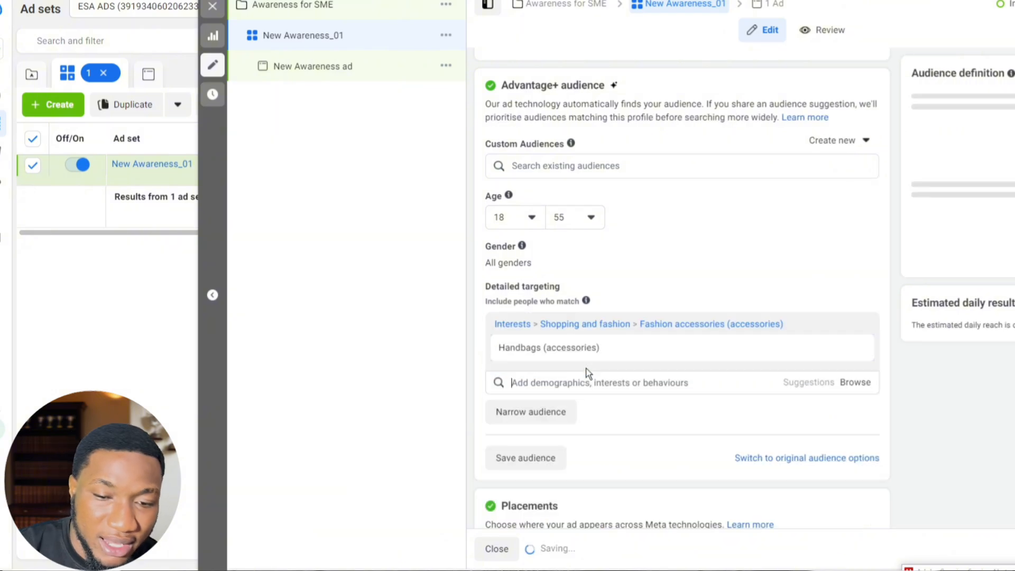
pyautogui.click(773, 397)
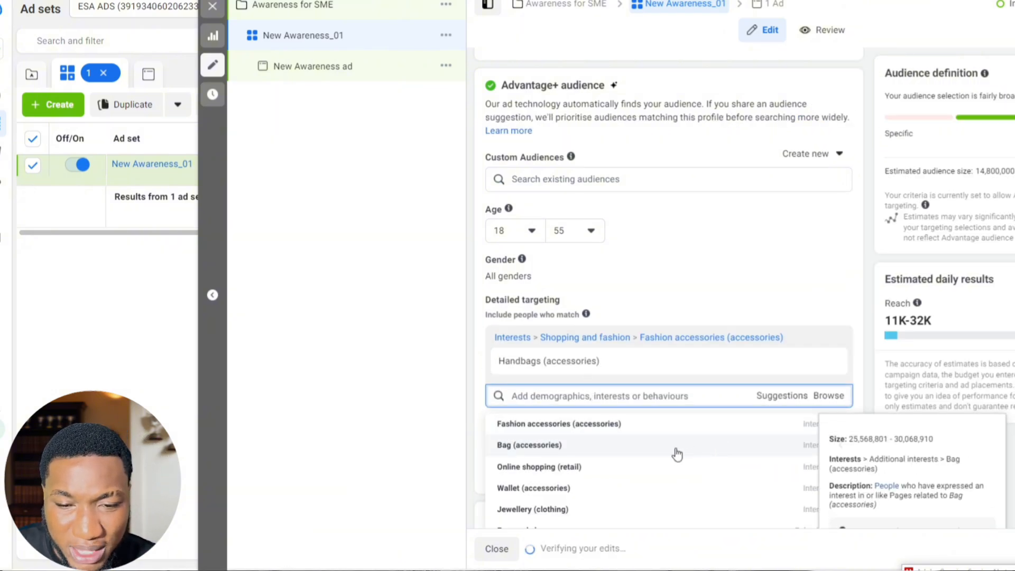
pyautogui.click(735, 443)
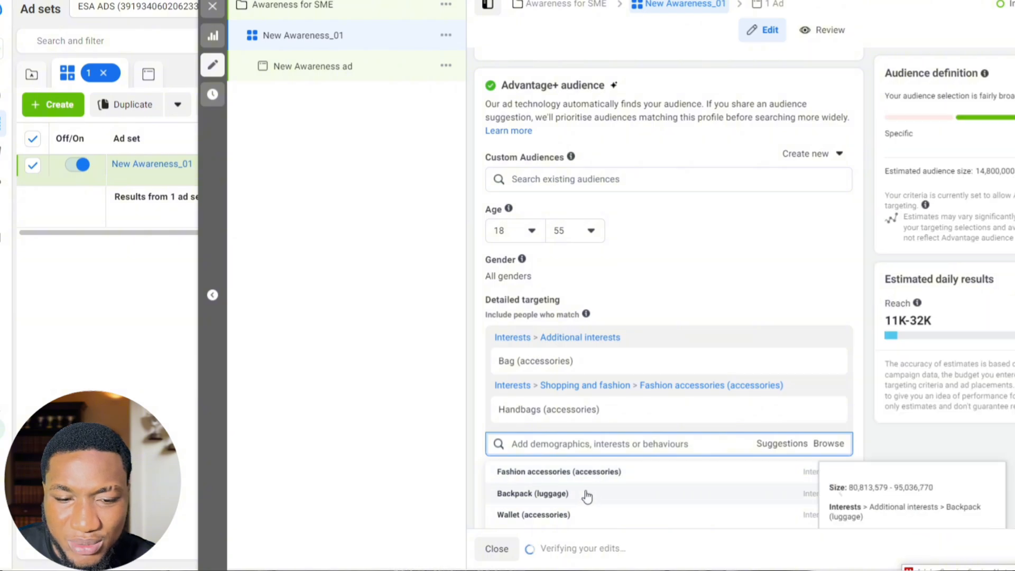
pyautogui.click(720, 462)
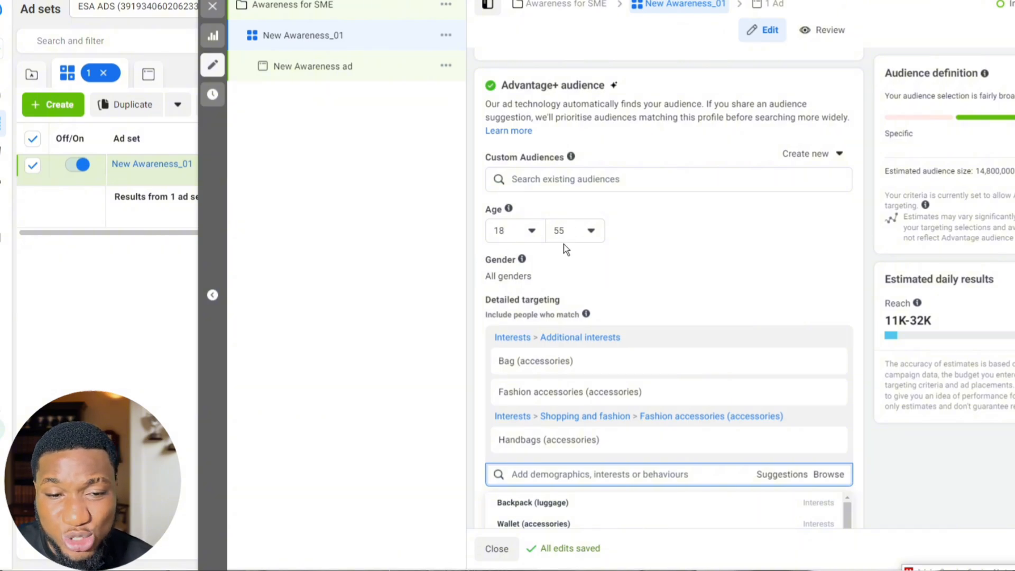
# Step: Replace the Nigeria country location in the audience controls with the county Lagos, Nigeria
pyautogui.scroll(3, 692, 236)
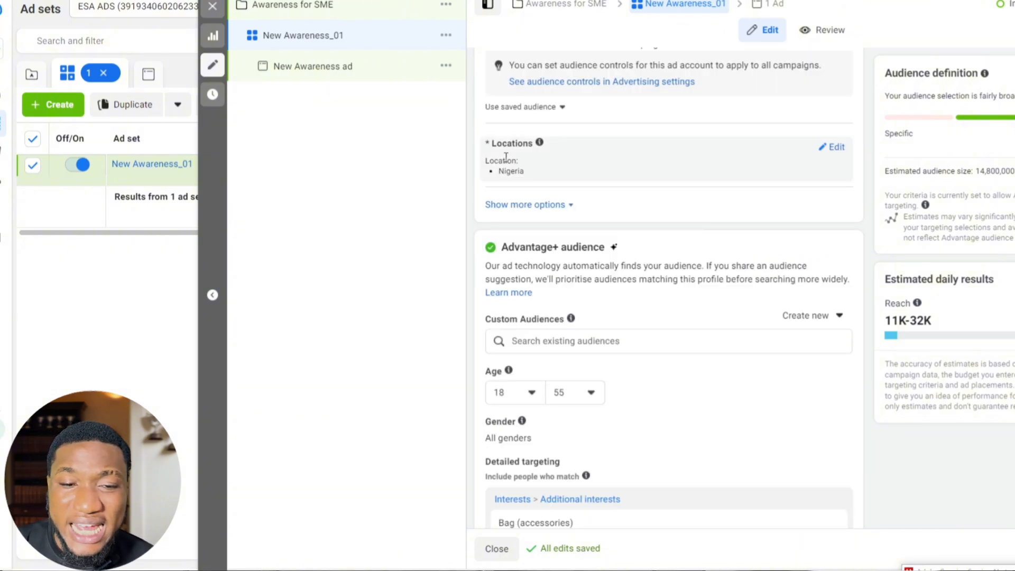
pyautogui.click(820, 152)
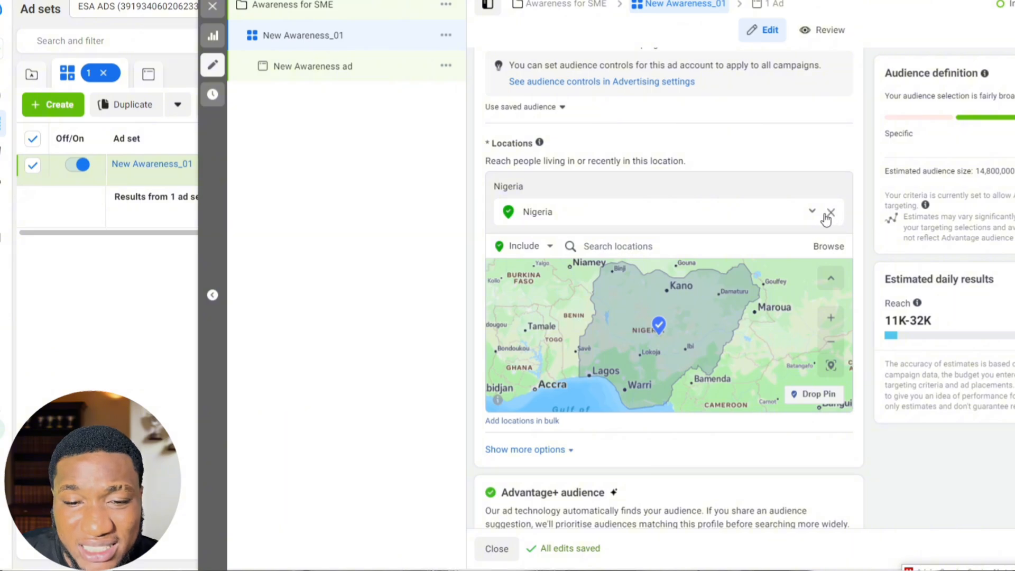
pyautogui.click(831, 214)
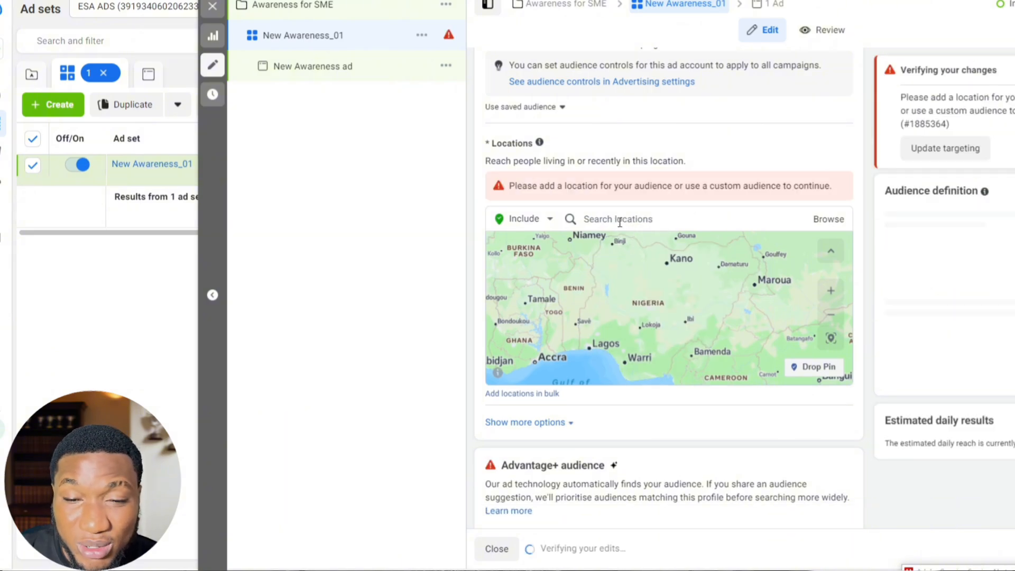
pyautogui.click(620, 220)
pyautogui.write('lagos')
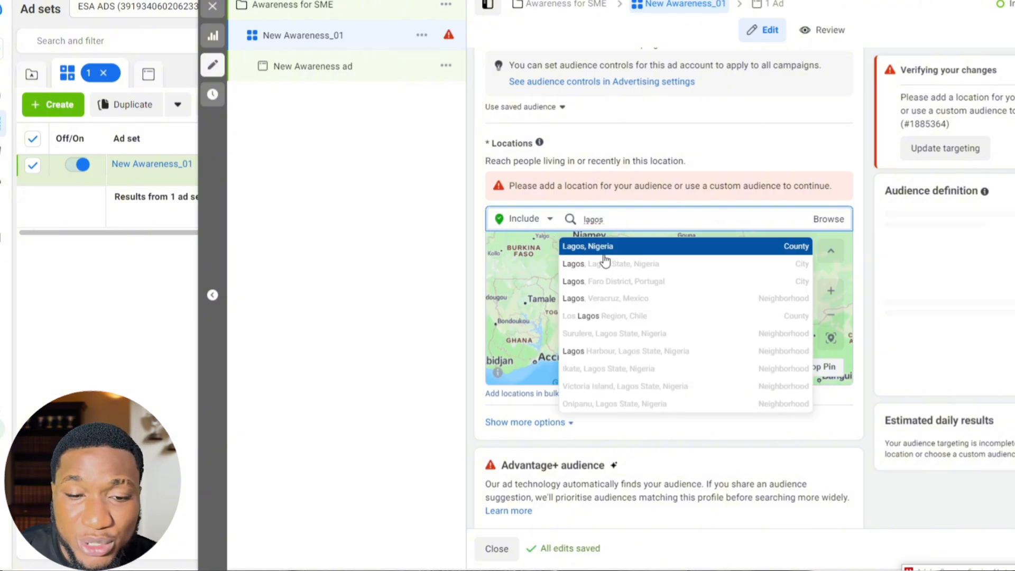
pyautogui.click(602, 252)
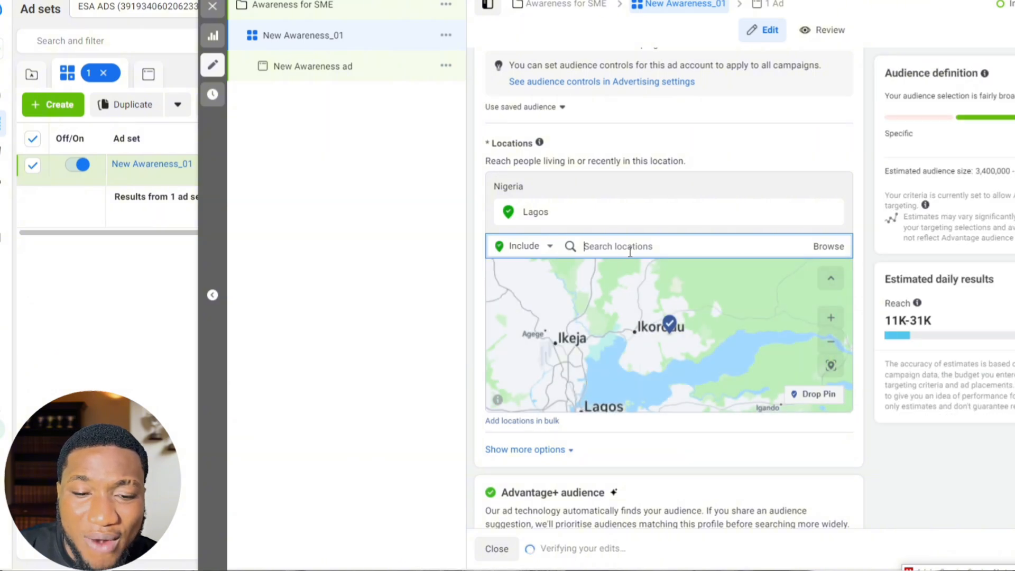
# Step: Include the city of Ikeja, Lagos State, Nigeria as a targeted location
pyautogui.write('I')
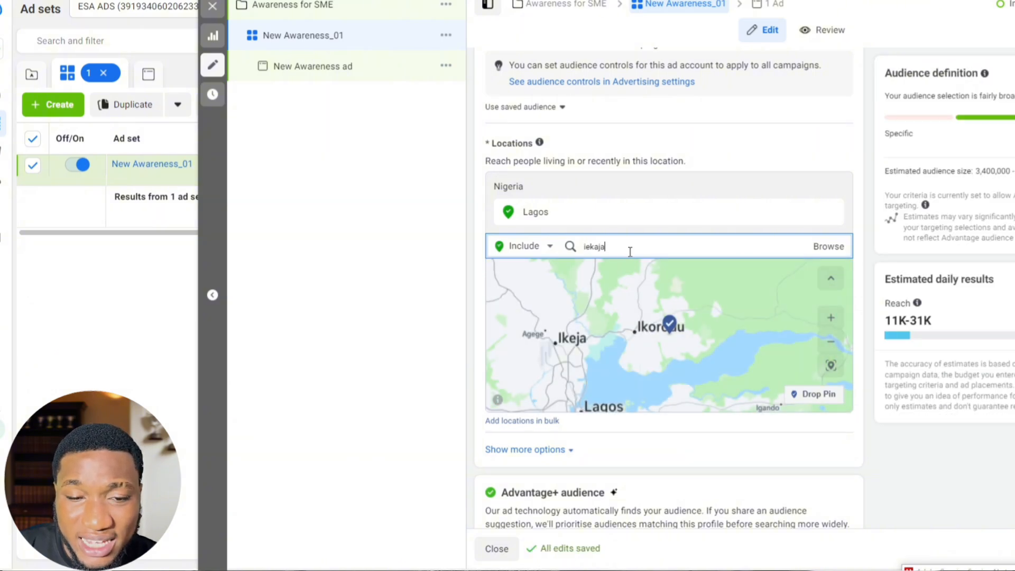
pyautogui.press('BackSpace')
pyautogui.press('BackSpace')
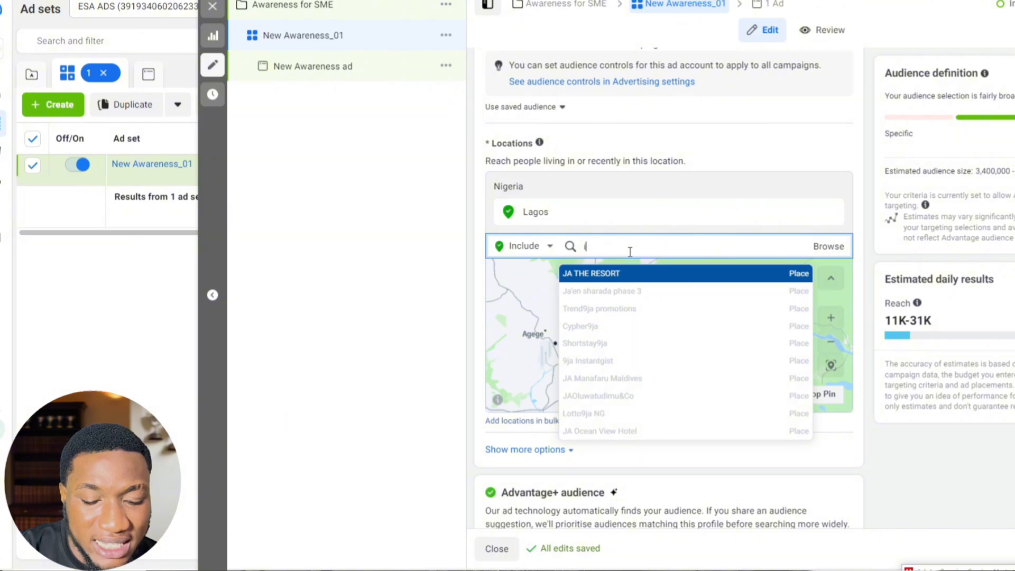
pyautogui.write('j')
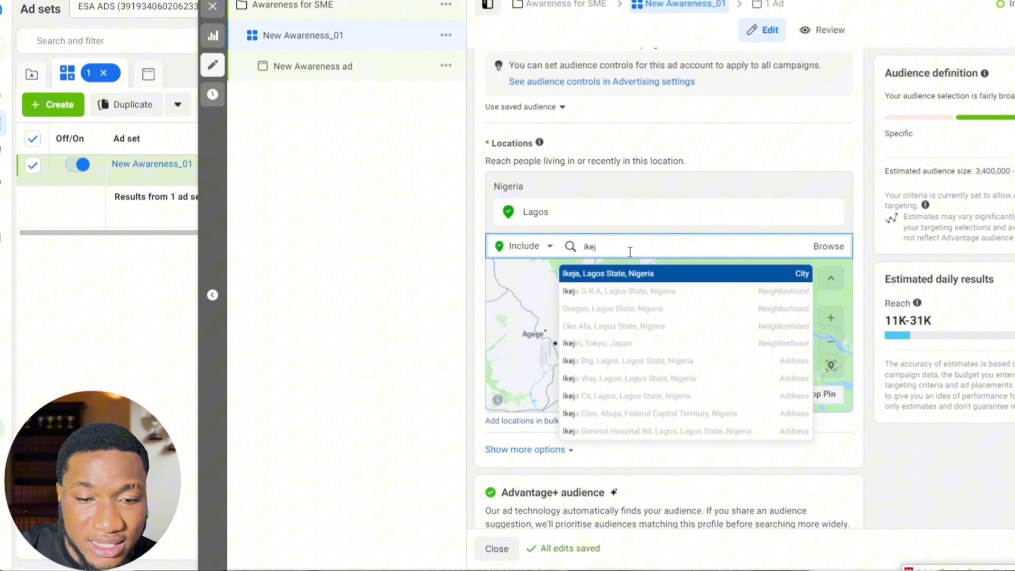
pyautogui.click(654, 278)
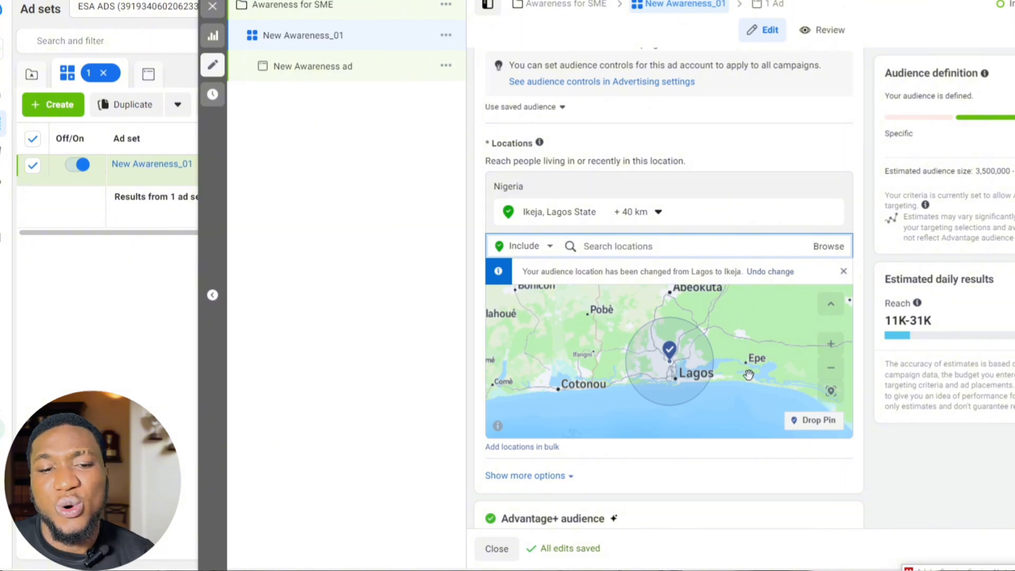
# Step: Include the neighbourhood Ketu, Lagos State, Nigeria as another targeted location
pyautogui.scroll(-1, 724, 355)
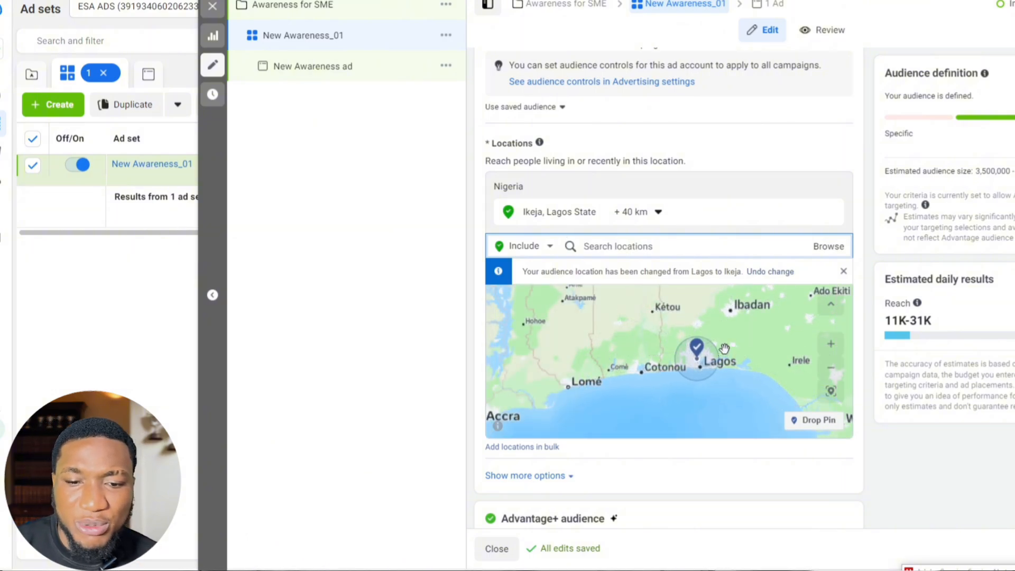
pyautogui.scroll(3, 725, 348)
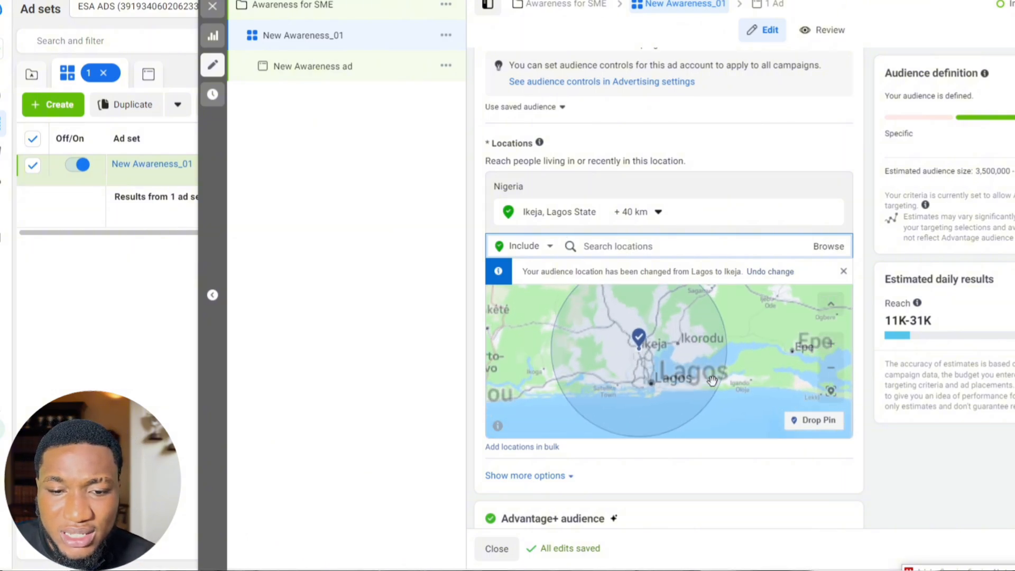
pyautogui.moveTo(581, 345); pyautogui.dragTo(750, 339)
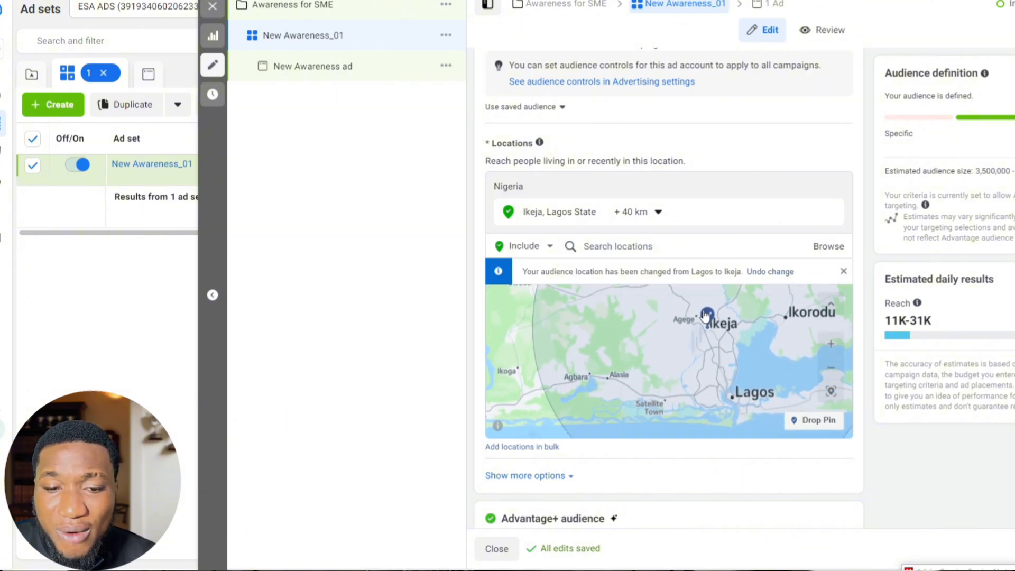
pyautogui.click(656, 242)
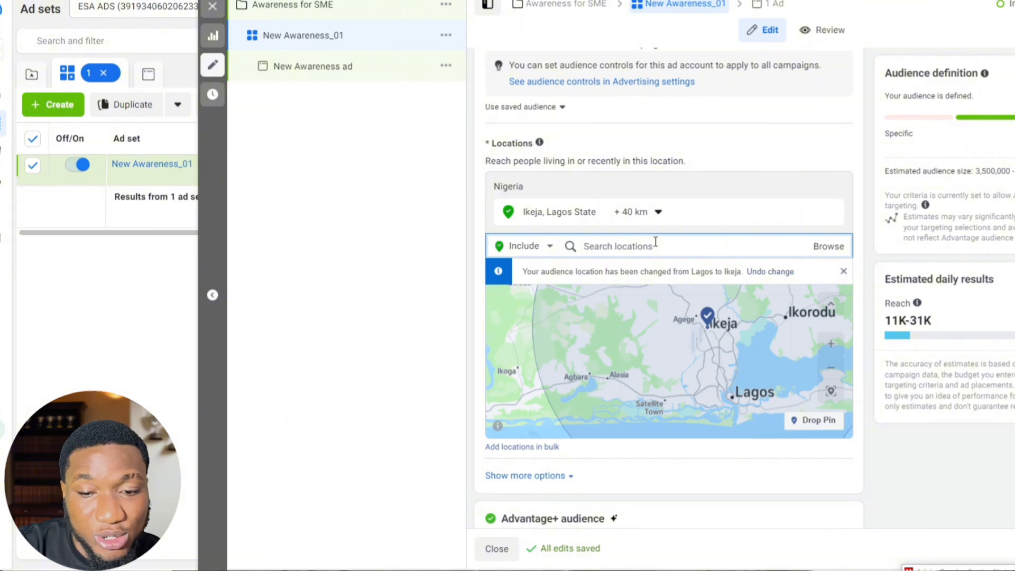
pyautogui.write('ketu')
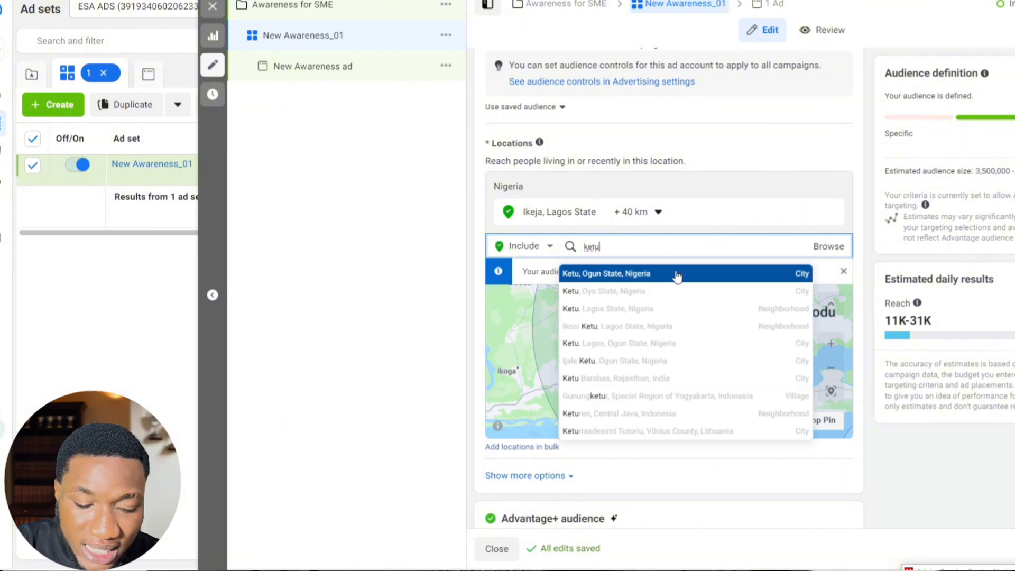
pyautogui.click(670, 310)
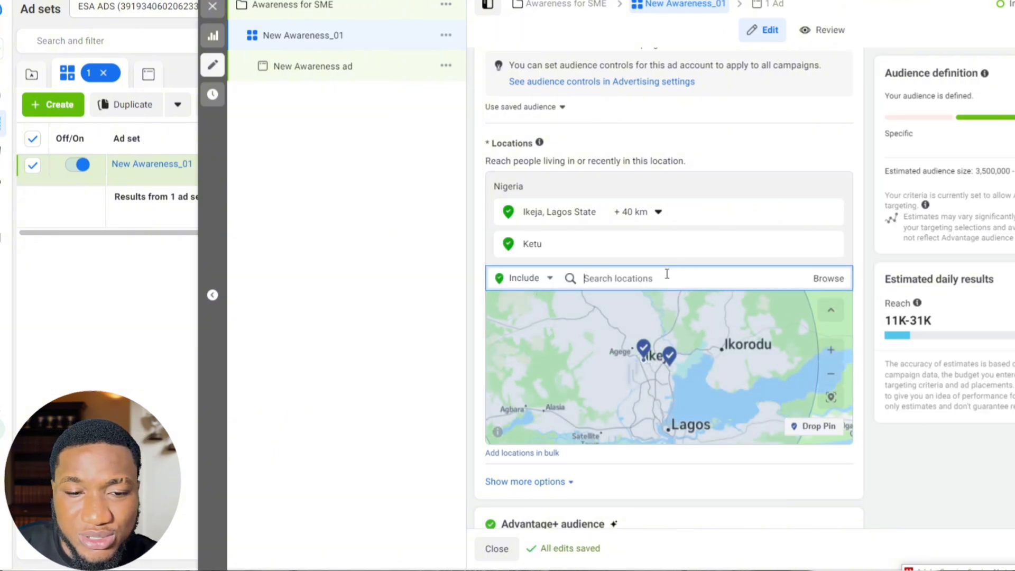
# Step: Include the neighbourhoods Surulere and Lekki Peninsula, both in Lagos State, Nigeria, as targeted locations
pyautogui.write('surulere')
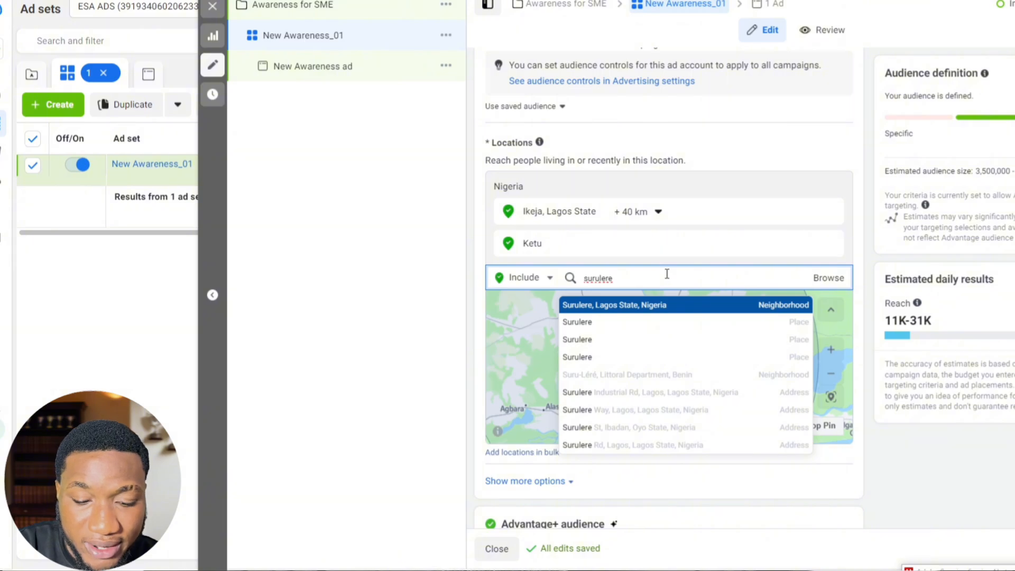
pyautogui.click(676, 305)
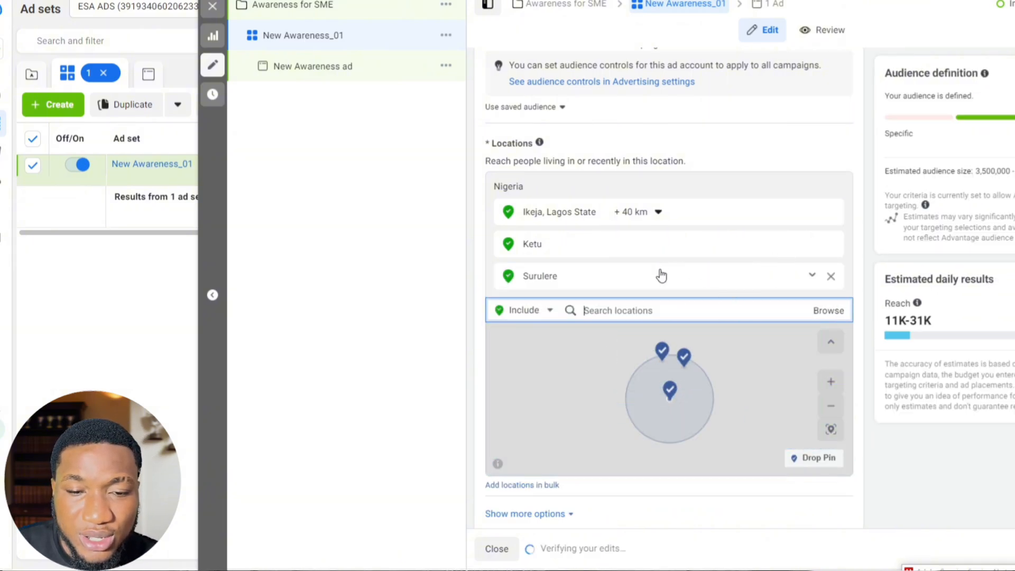
pyautogui.write('lekki')
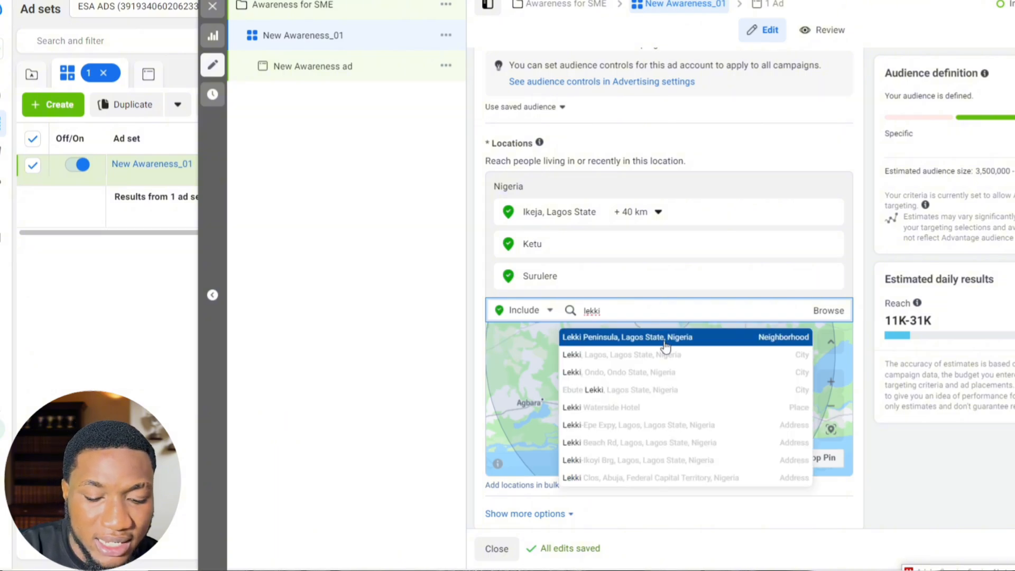
pyautogui.click(665, 343)
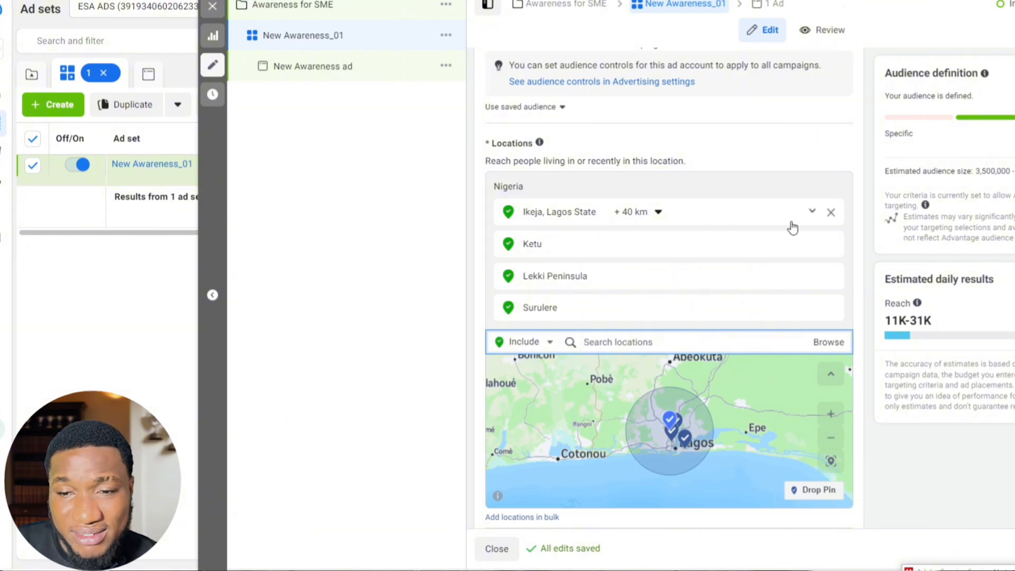
# Step: Add the suggested interest Online shopping (retail) to the detailed targeting and look through the remaining suggestions
pyautogui.scroll(-1, 705, 243)
pyautogui.scroll(-3, 705, 245)
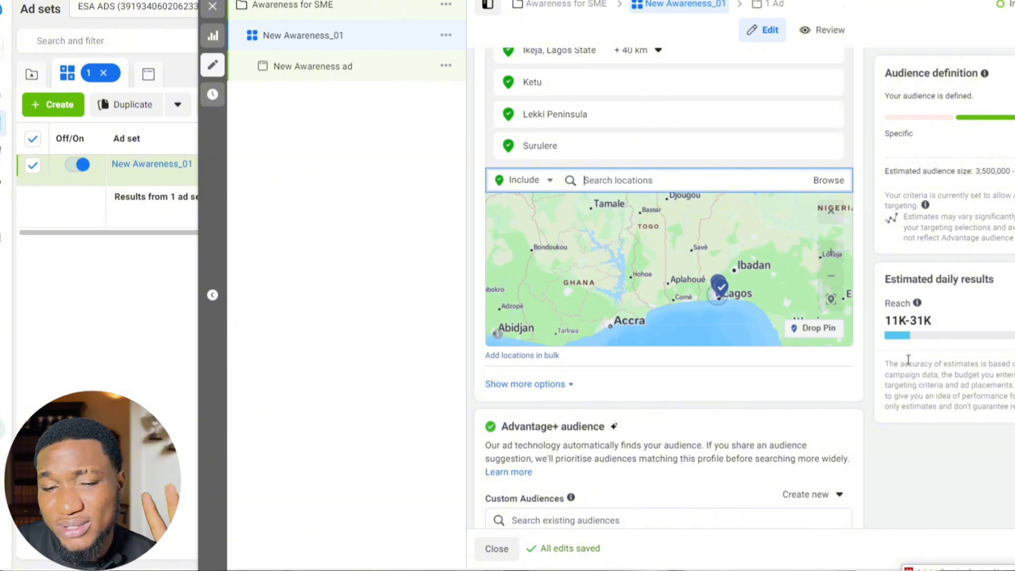
pyautogui.scroll(-9, 772, 391)
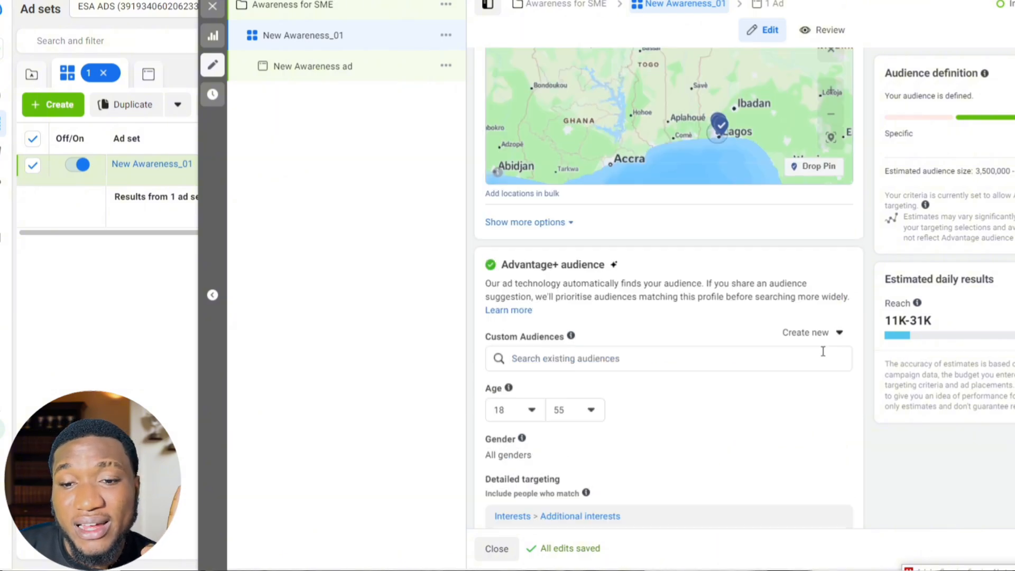
pyautogui.scroll(-1, 782, 389)
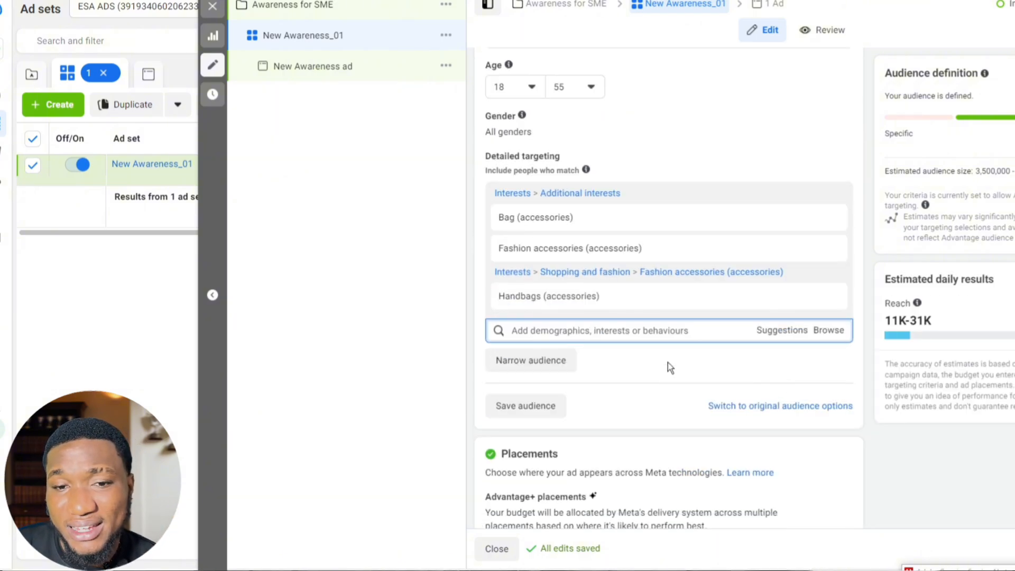
pyautogui.click(782, 330)
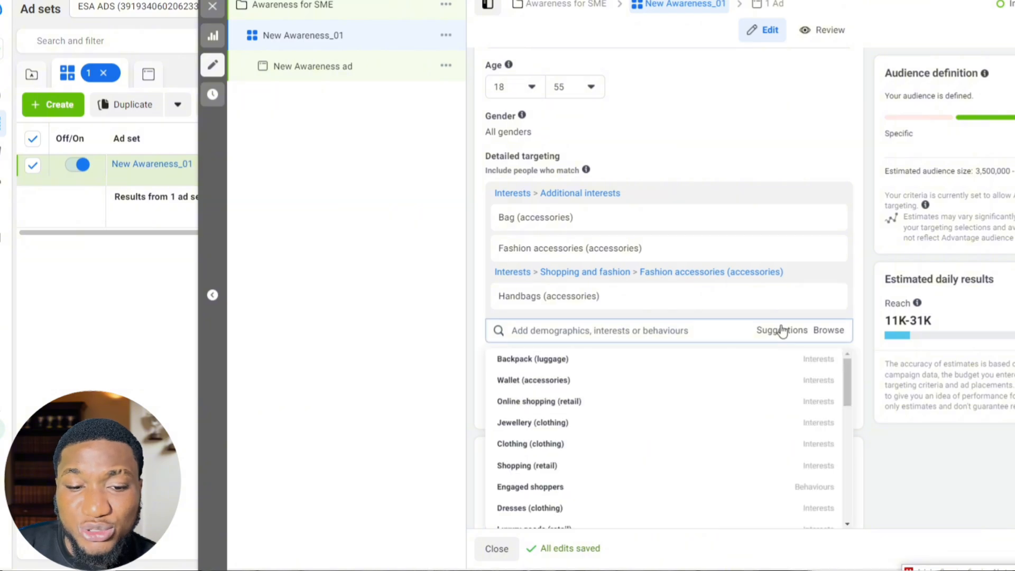
pyautogui.moveTo(734, 372)
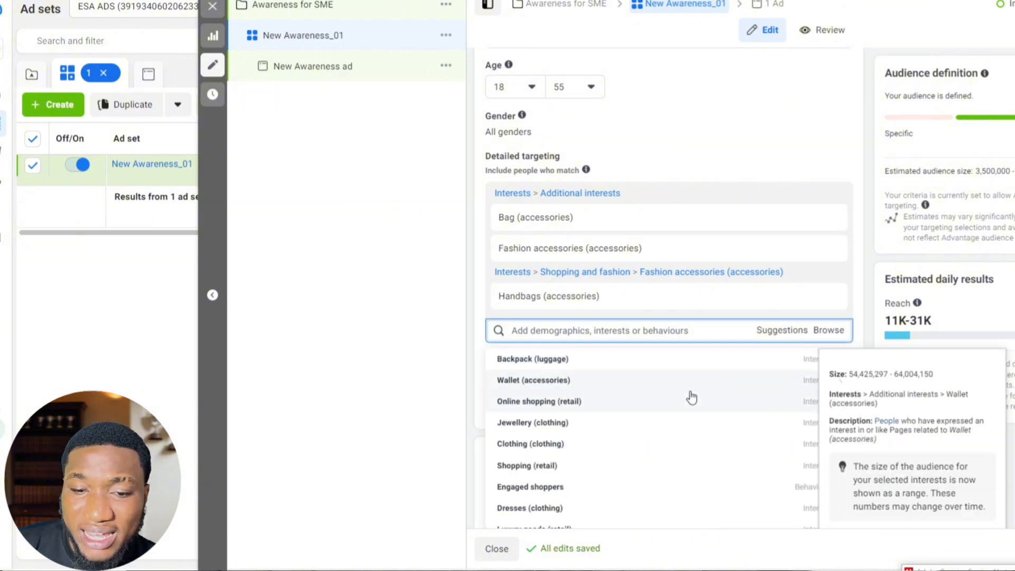
pyautogui.click(682, 405)
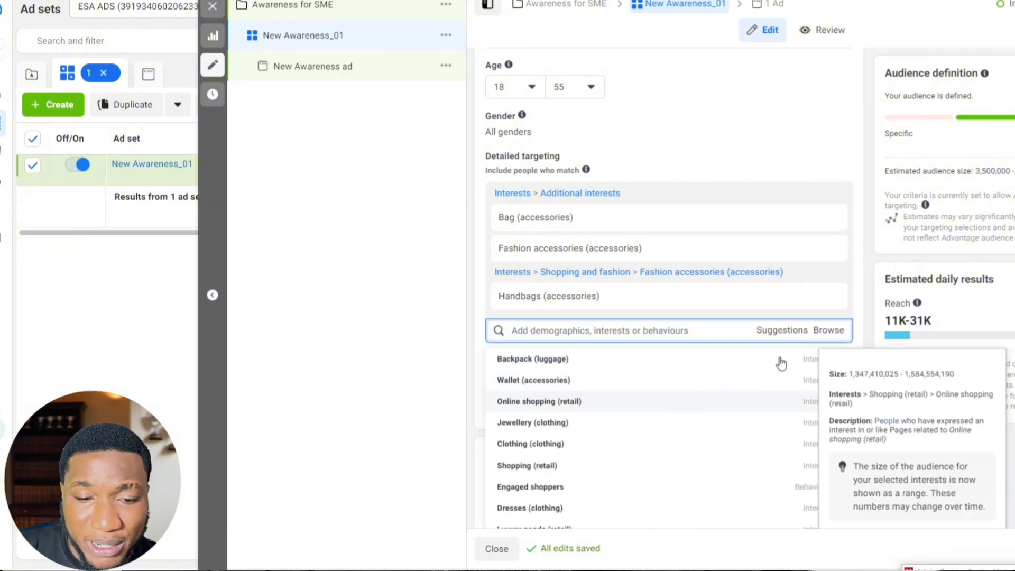
pyautogui.scroll(-2, 794, 367)
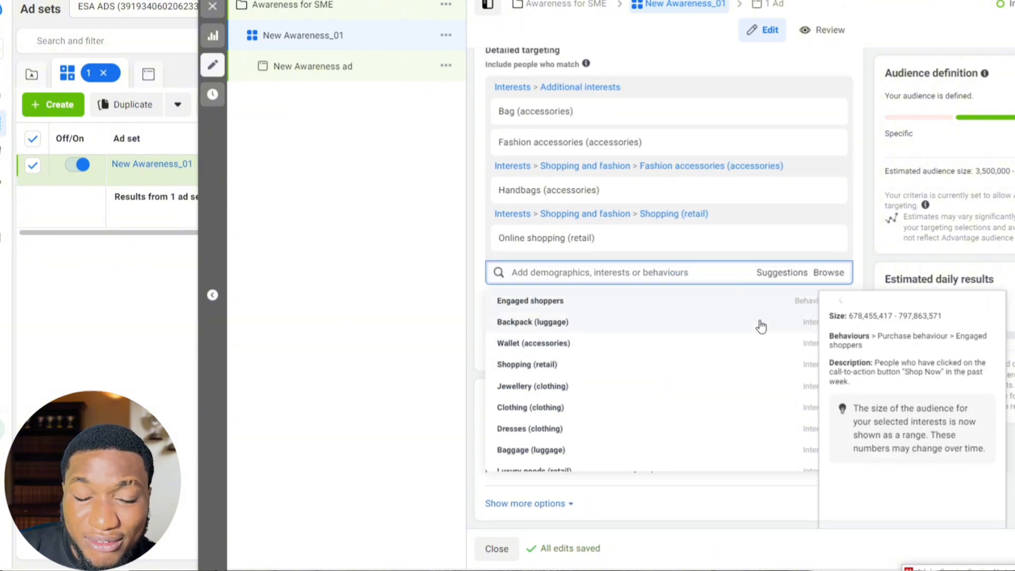
pyautogui.scroll(-3, 709, 358)
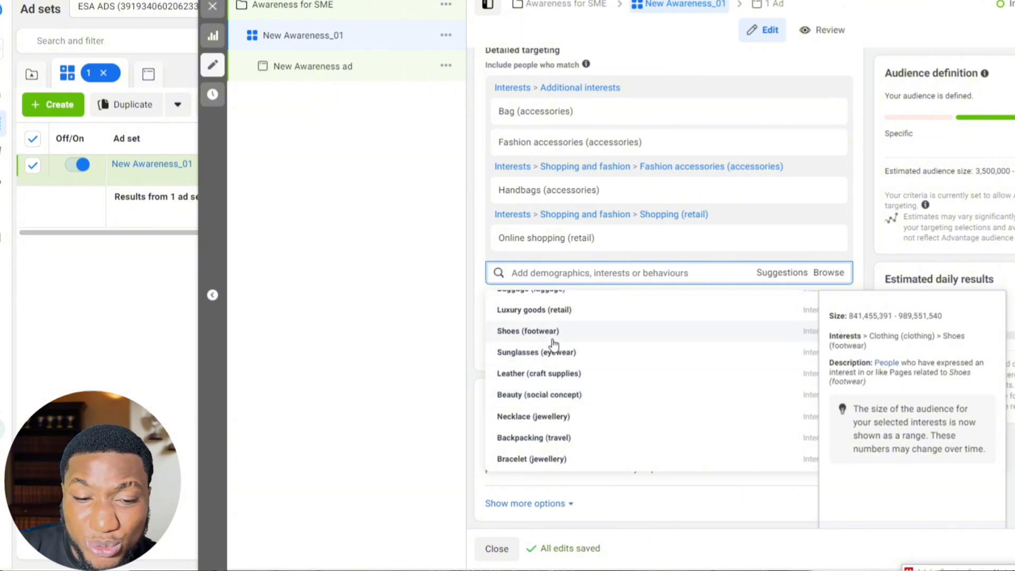
pyautogui.click(862, 253)
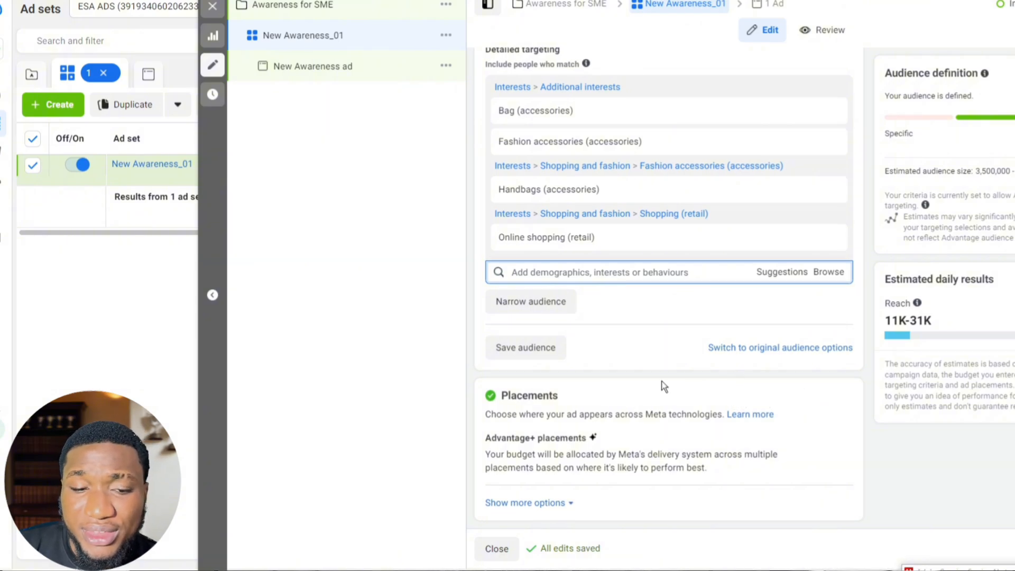
# Step: Switch the ad set's placements from Advantage+ placements to Manual placements
pyautogui.scroll(3, 627, 452)
pyautogui.scroll(-3, 655, 435)
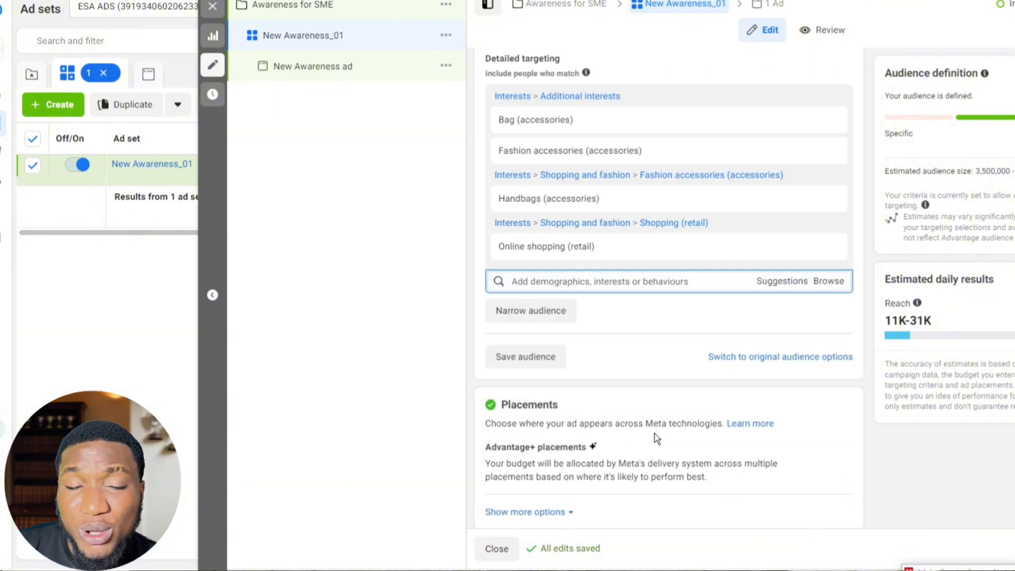
pyautogui.click(828, 445)
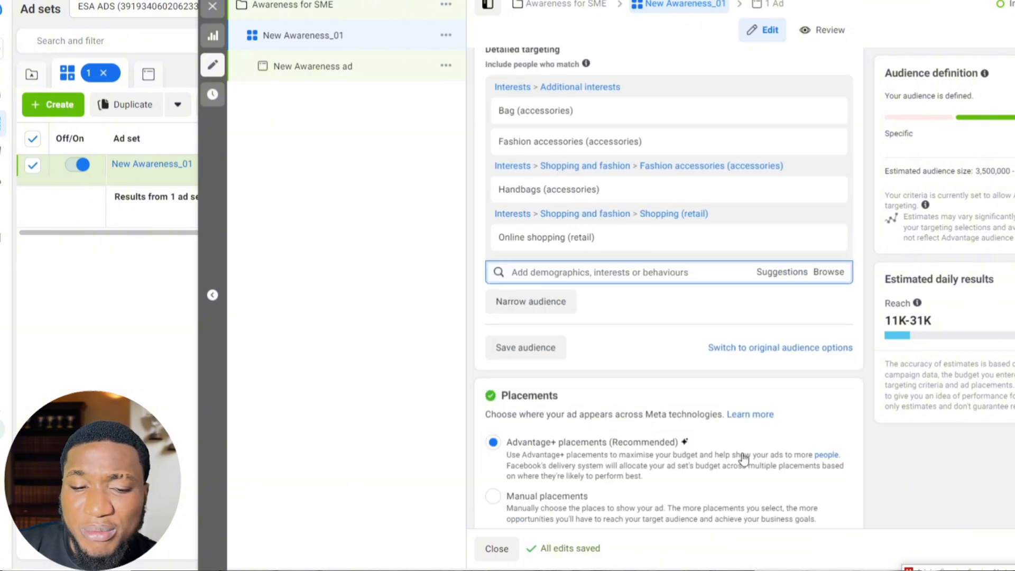
pyautogui.scroll(-1, 732, 456)
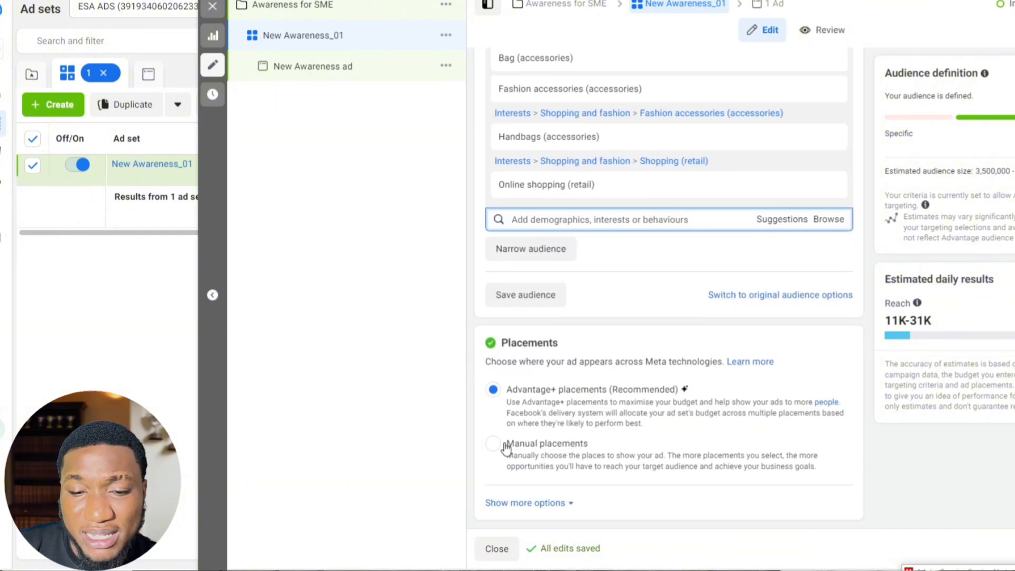
pyautogui.click(494, 445)
pyautogui.scroll(-5, 558, 429)
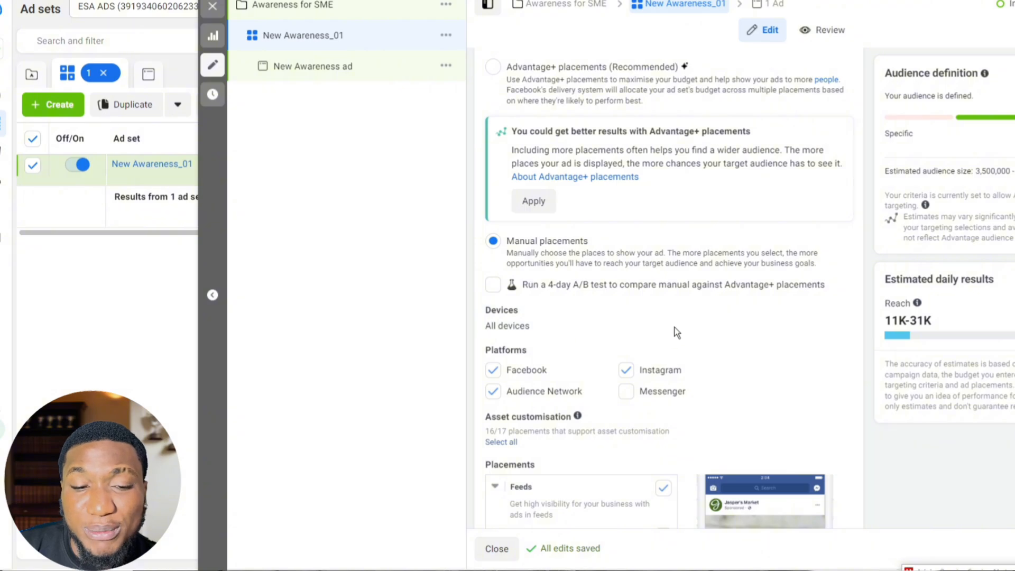
# Step: Restrict the placement devices to Mobile by deselecting Desktop
pyautogui.click(832, 313)
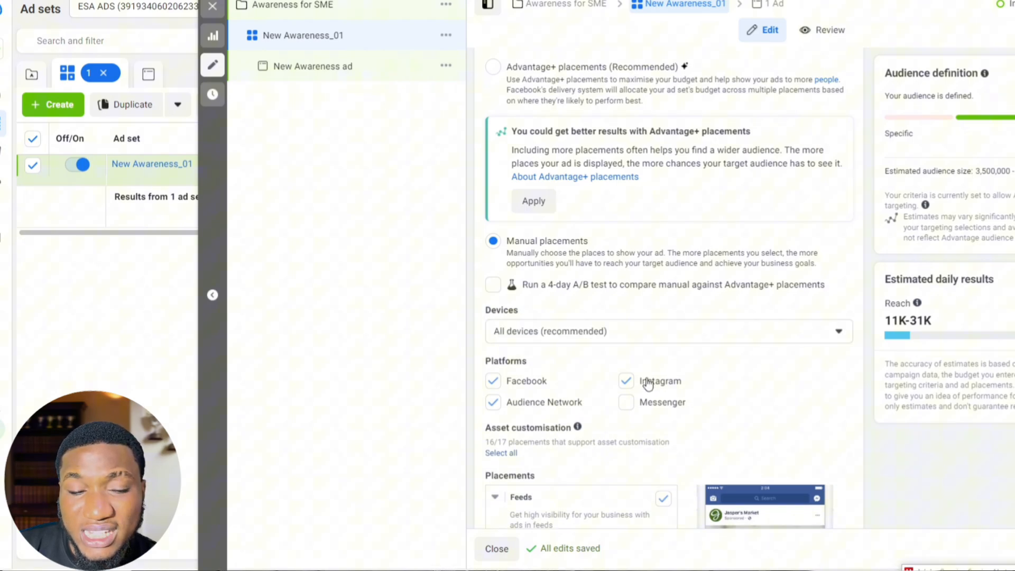
pyautogui.click(624, 342)
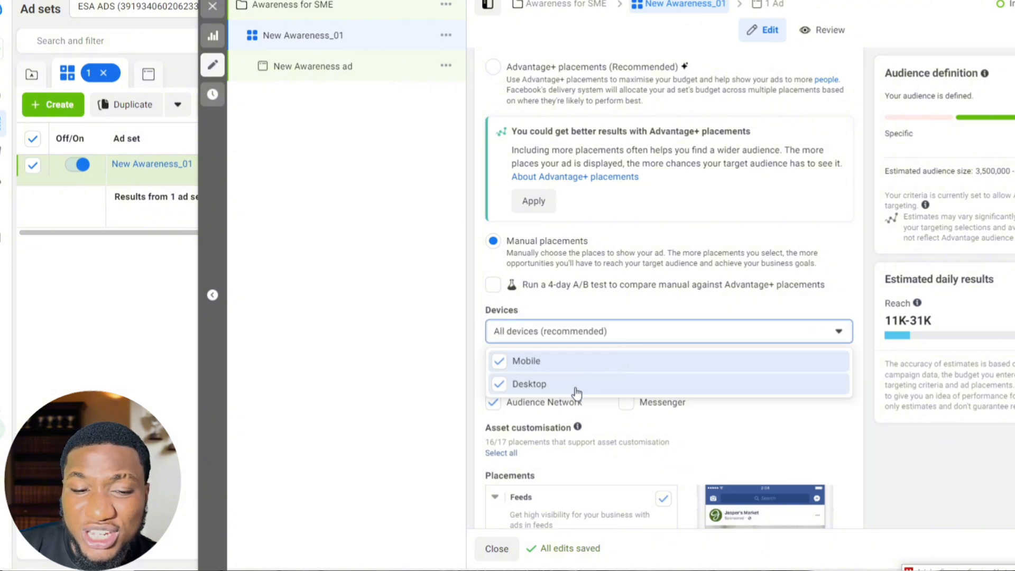
pyautogui.click(489, 381)
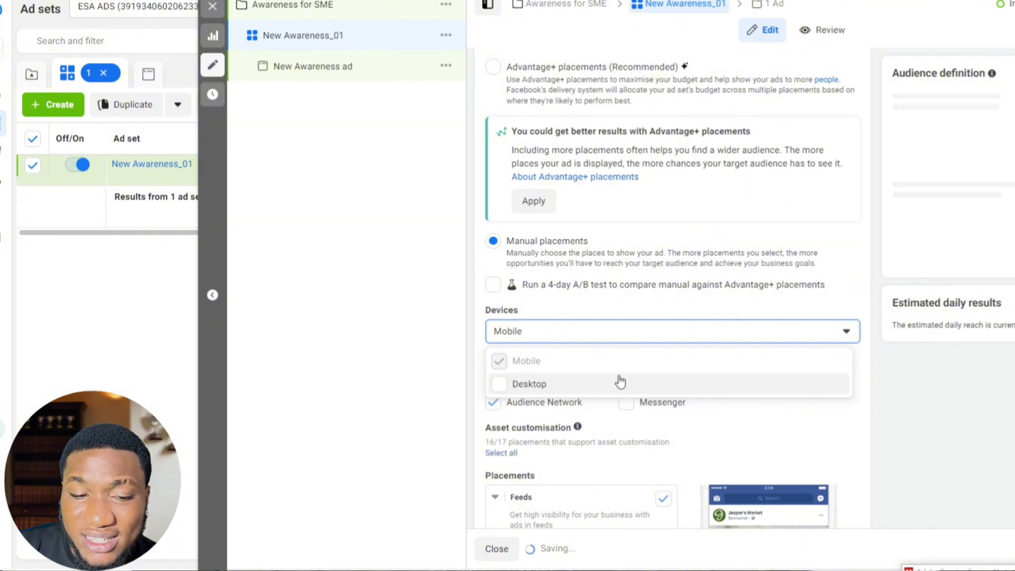
pyautogui.click(801, 414)
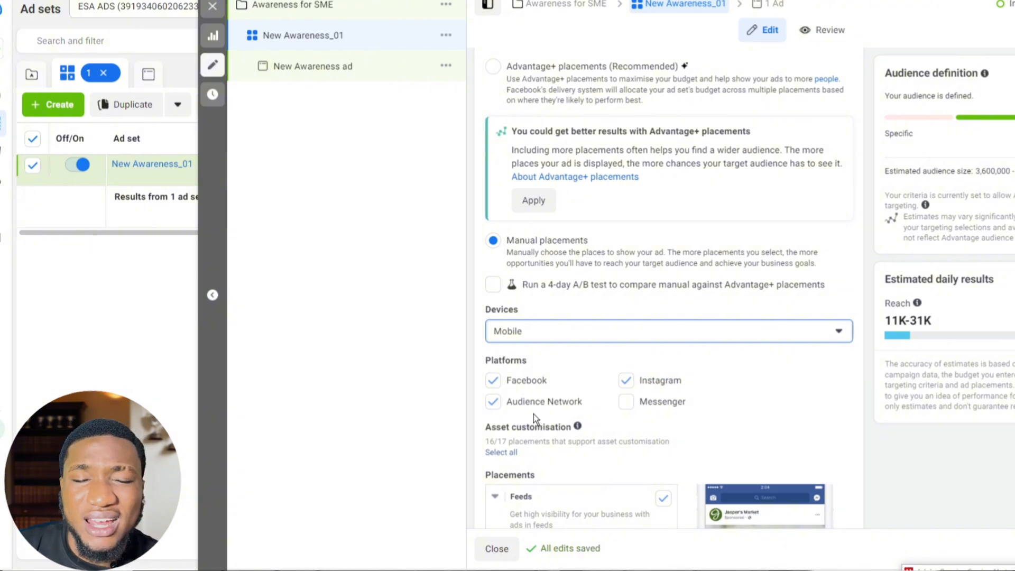
# Step: Exclude Audience Network from the placement platforms and review the individual placements
pyautogui.click(491, 402)
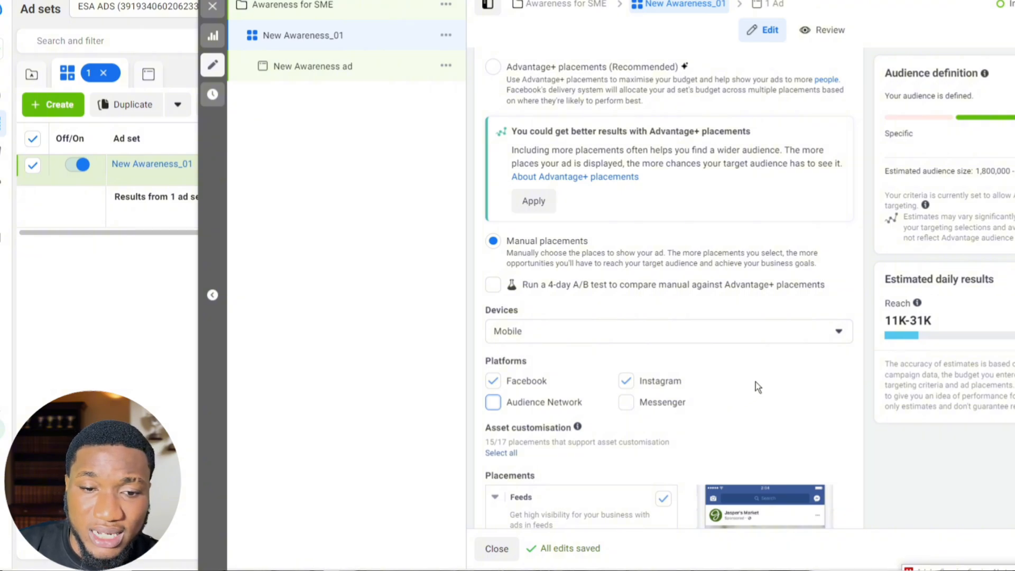
pyautogui.scroll(2, 764, 394)
pyautogui.scroll(-8, 764, 394)
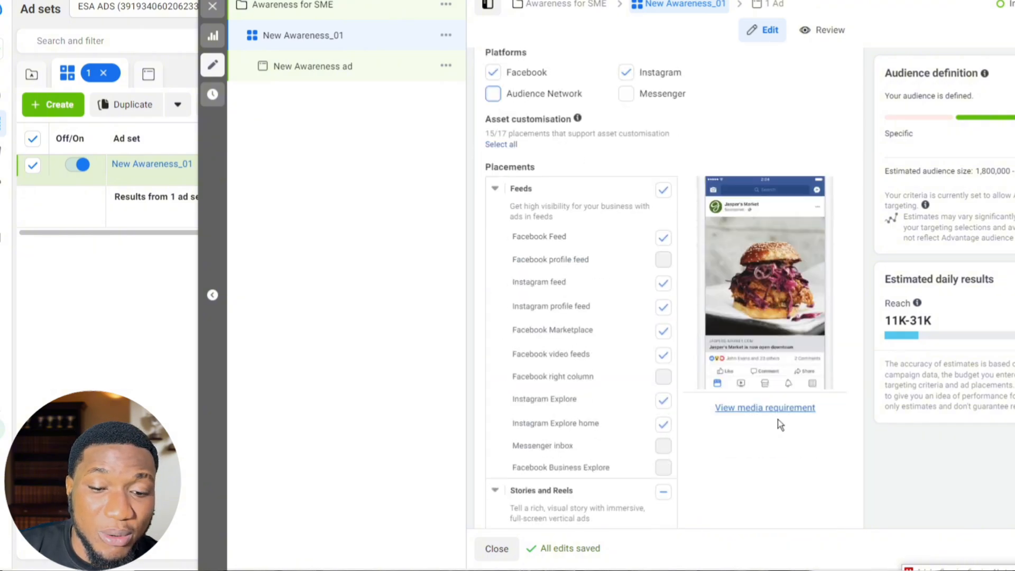
pyautogui.scroll(-8, 789, 424)
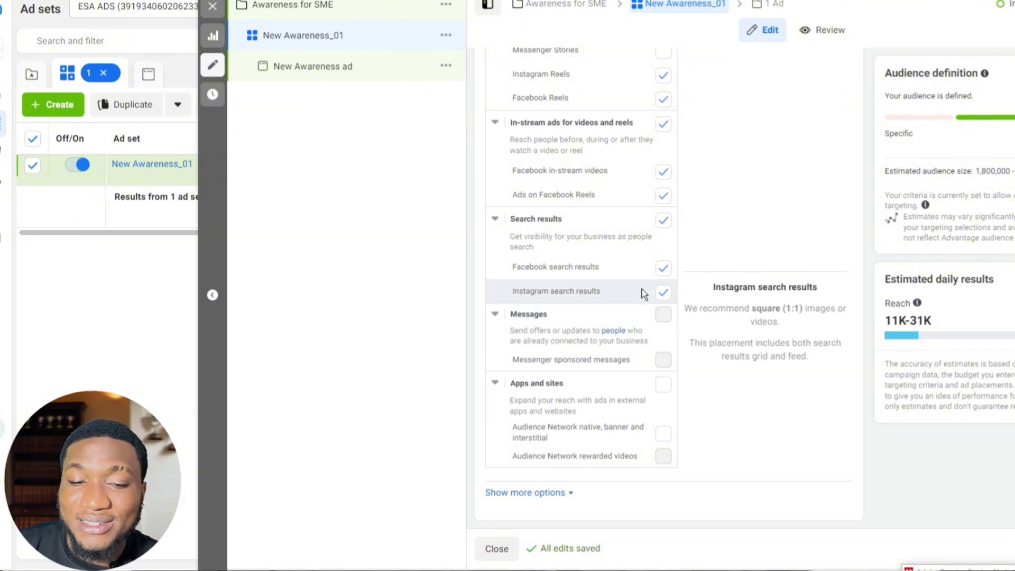
pyautogui.scroll(10, 644, 281)
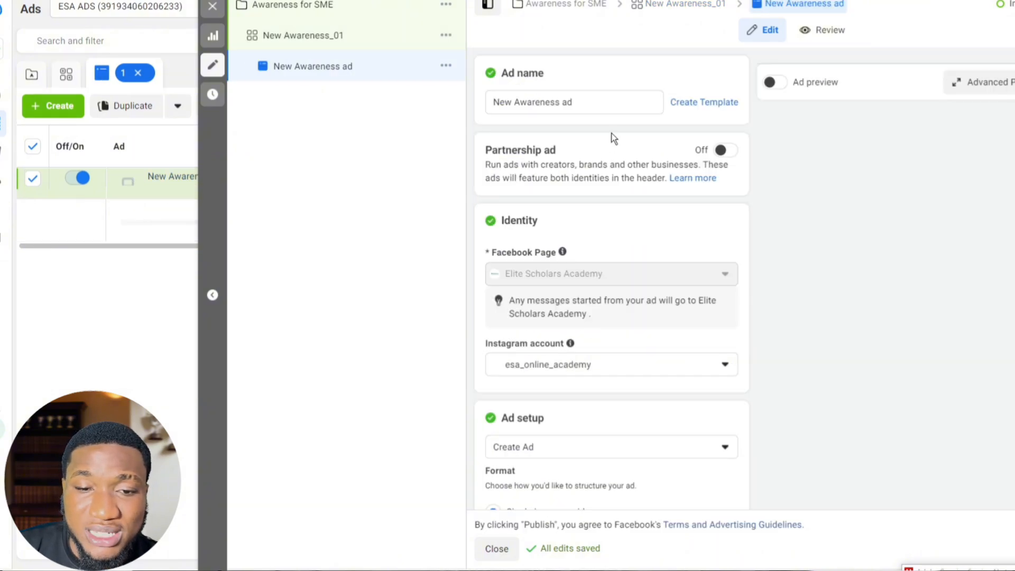
# Step: Rename the New Awareness ad as AD_01
pyautogui.moveTo(623, 107); pyautogui.dragTo(452, 106)
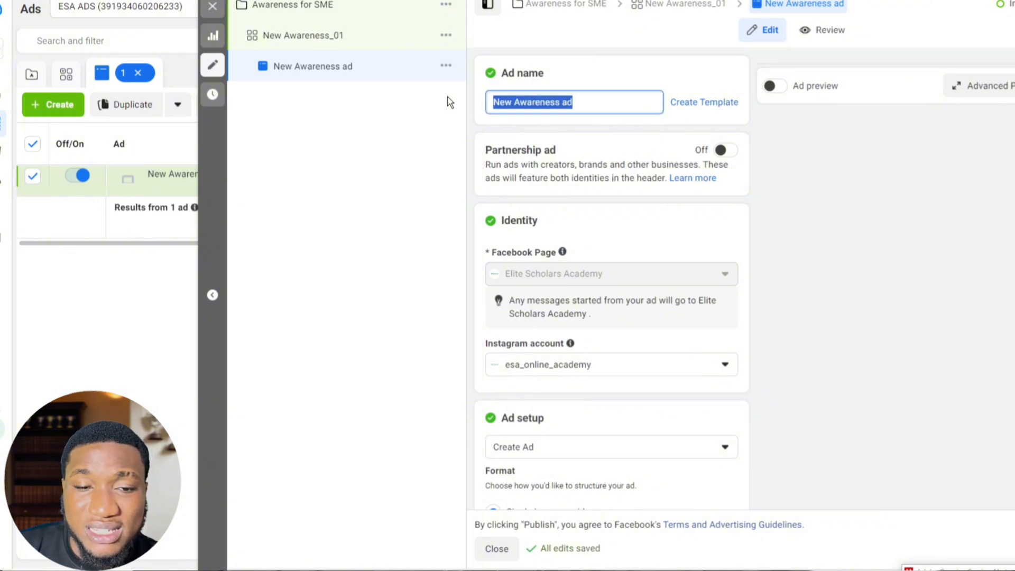
pyautogui.write('AD')
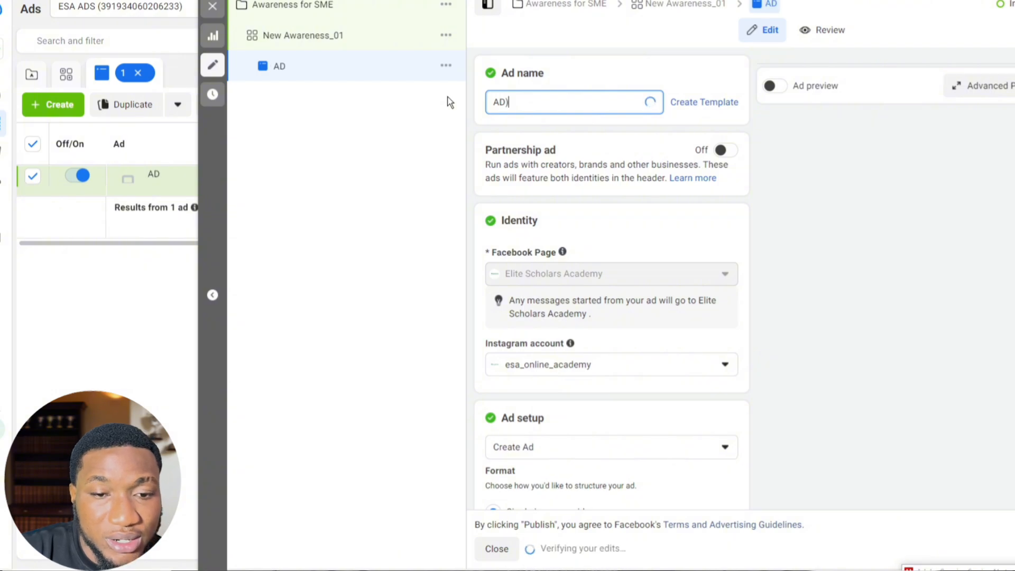
pyautogui.write('-')
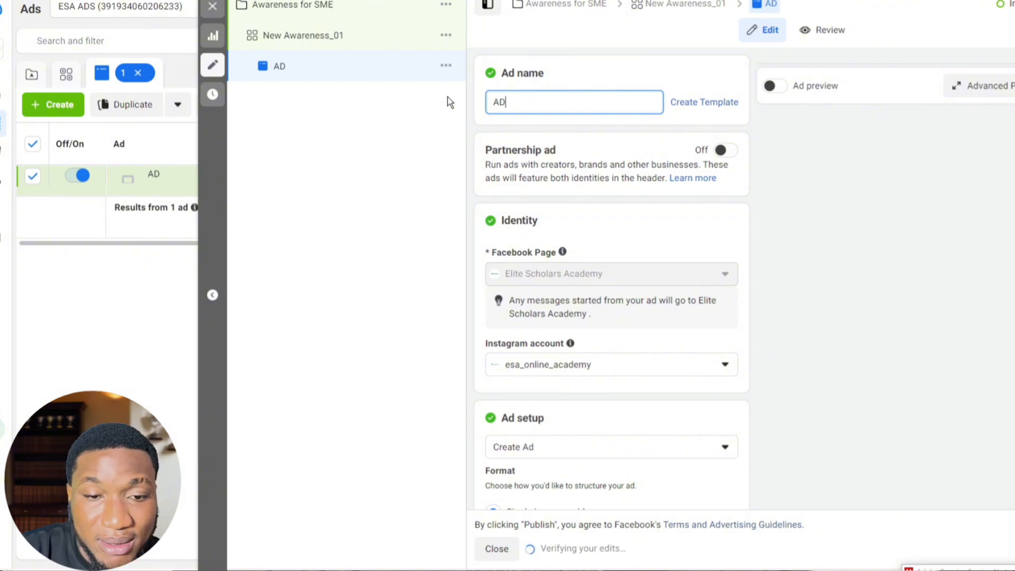
pyautogui.press('BackSpace')
pyautogui.write('_01')
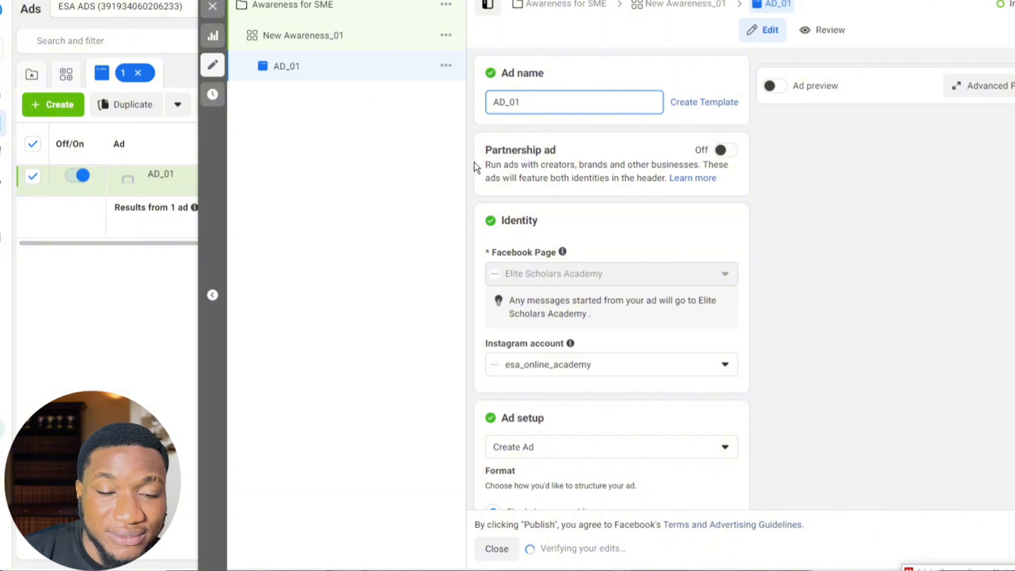
# Step: Open the choices in the ad setup for how the ad is created
pyautogui.scroll(-5, 677, 296)
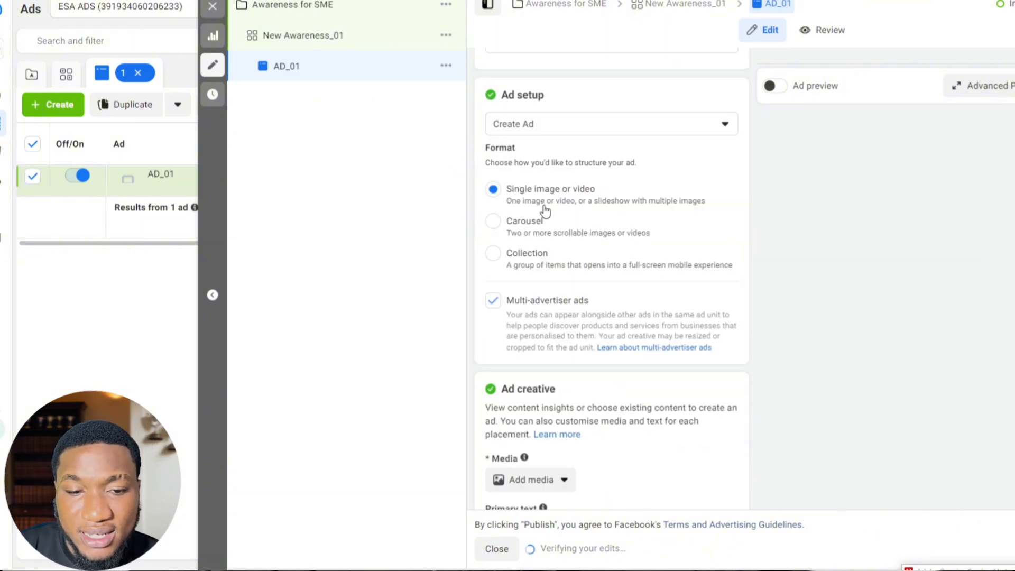
pyautogui.click(551, 124)
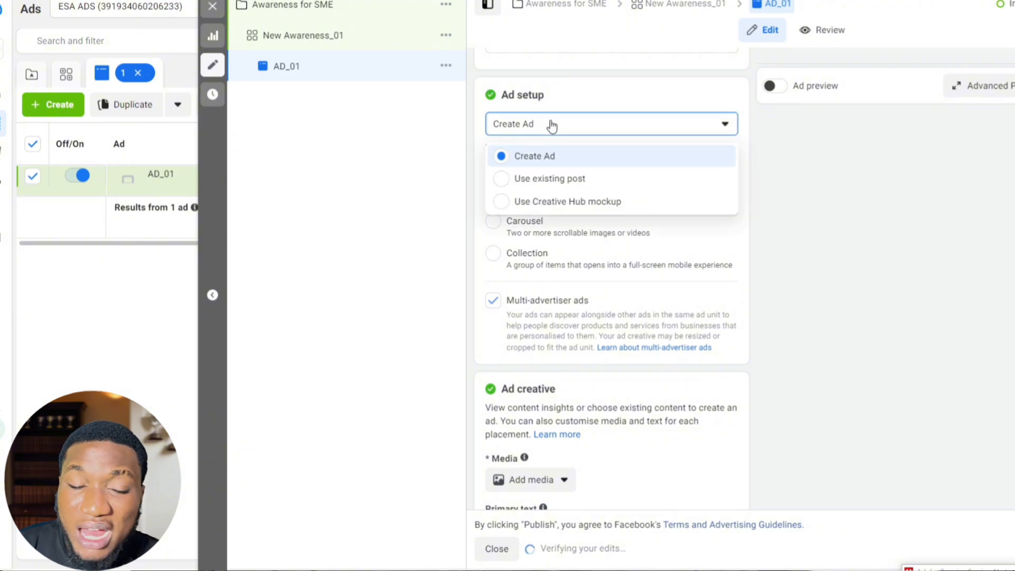